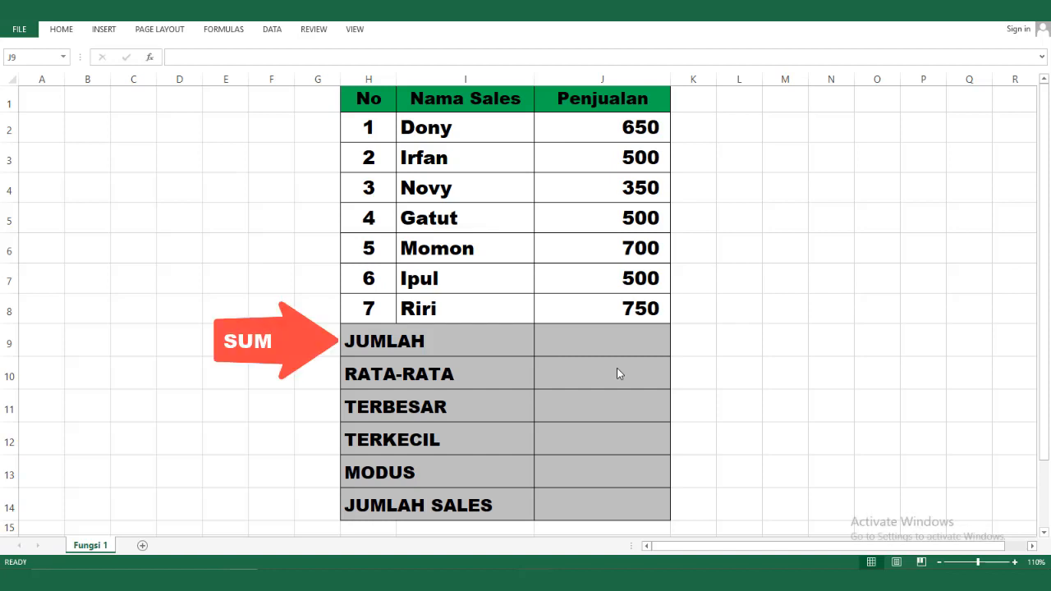
pyautogui.click(608, 344)
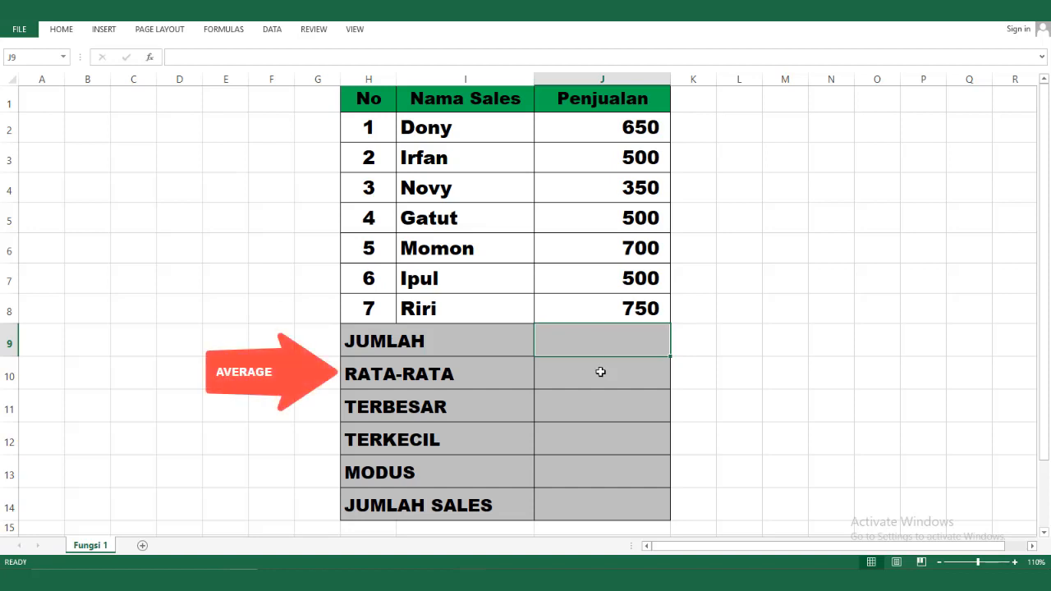
pyautogui.click(599, 374)
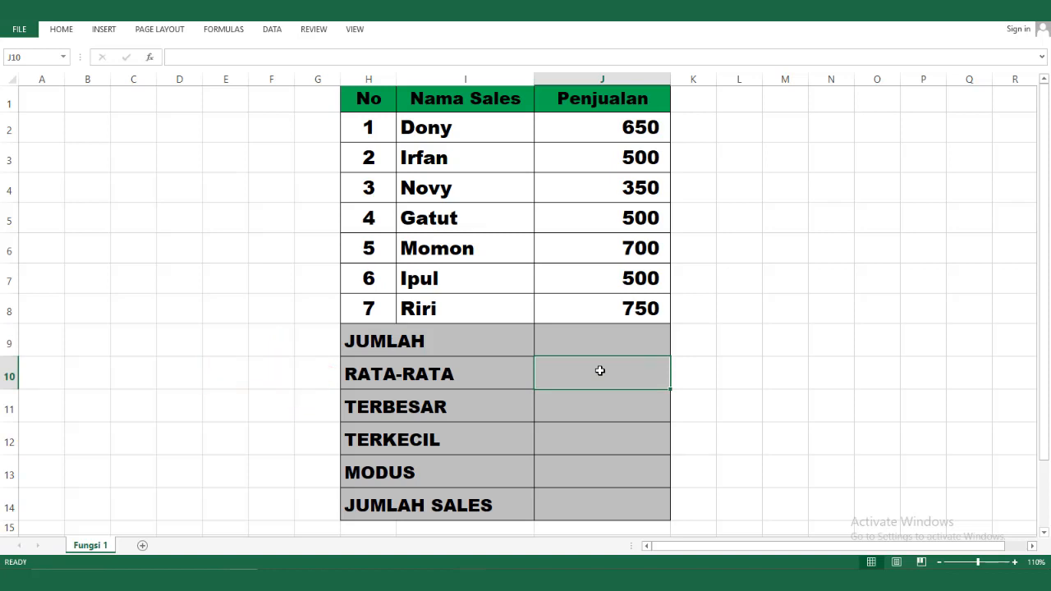
pyautogui.click(589, 411)
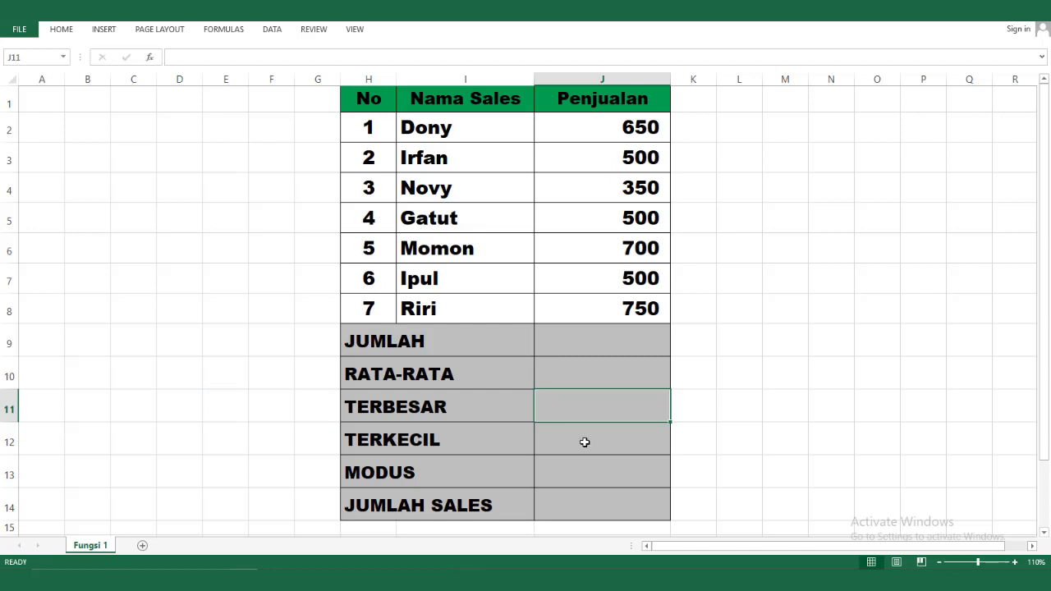
pyautogui.click(584, 442)
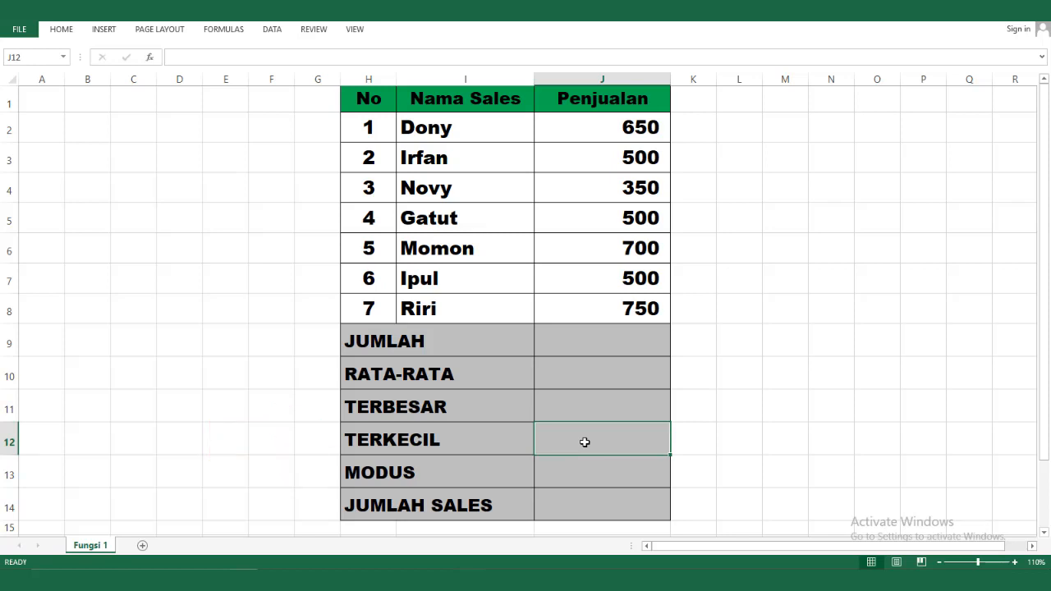
pyautogui.click(578, 475)
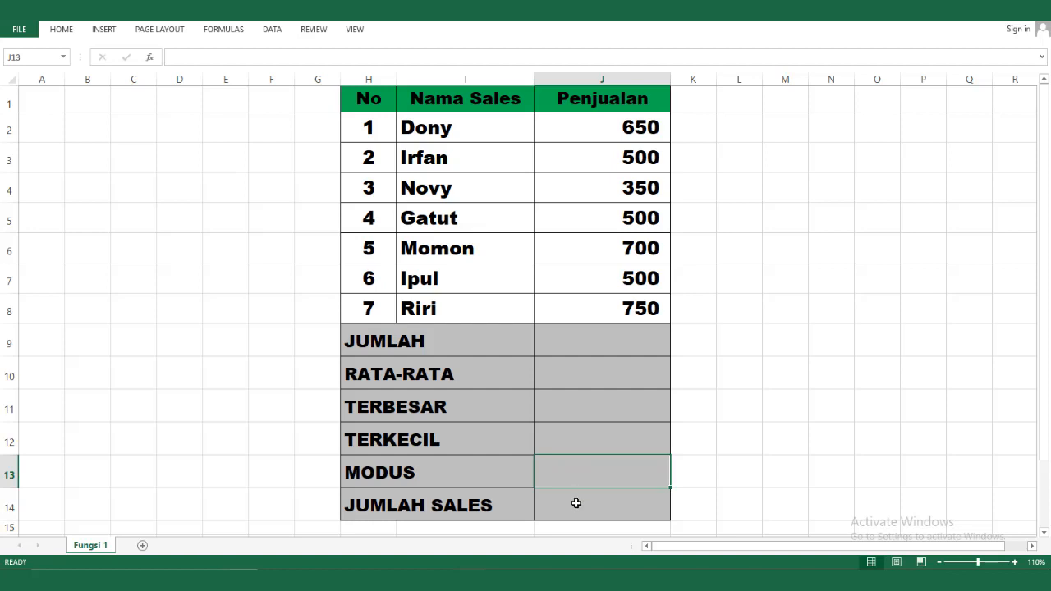
pyautogui.click(576, 503)
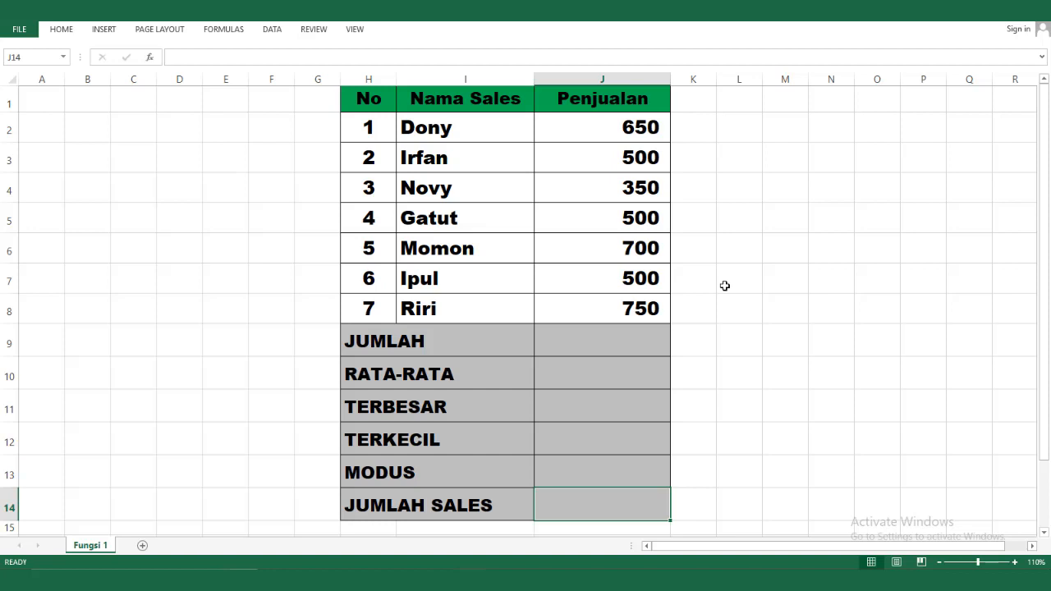
# - Total the Penjualan values in the JUMLAH cell J9 with the formula =SUM(J2:J8)
pyautogui.click(596, 344)
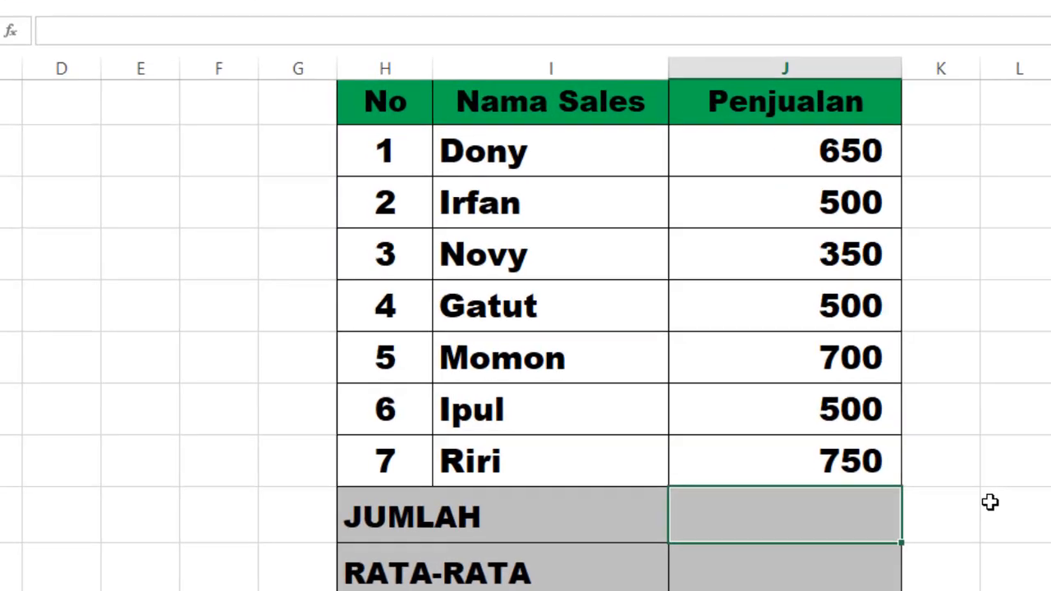
pyautogui.write('=')
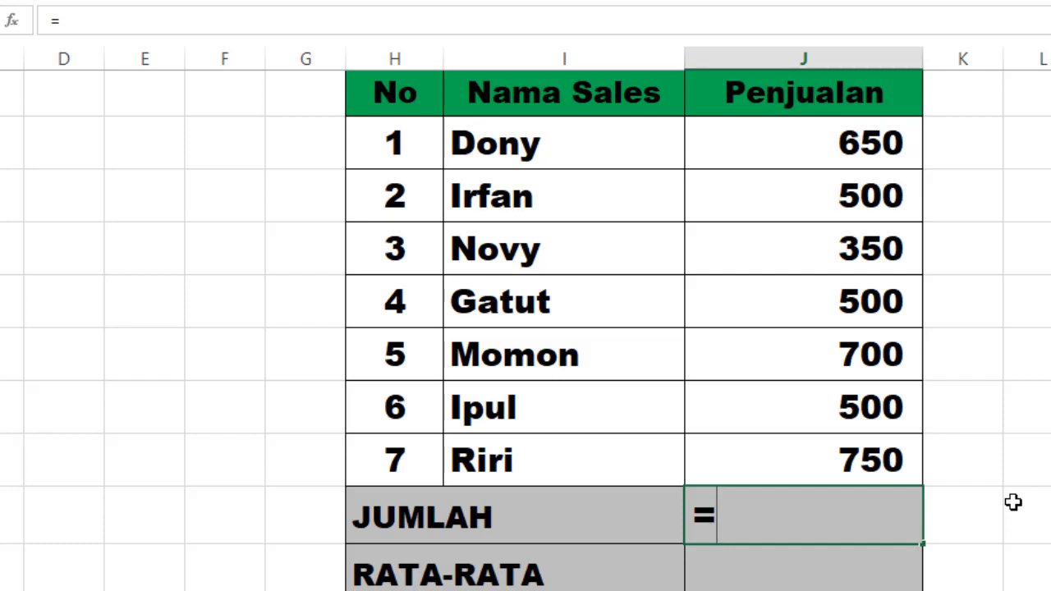
pyautogui.write('sum')
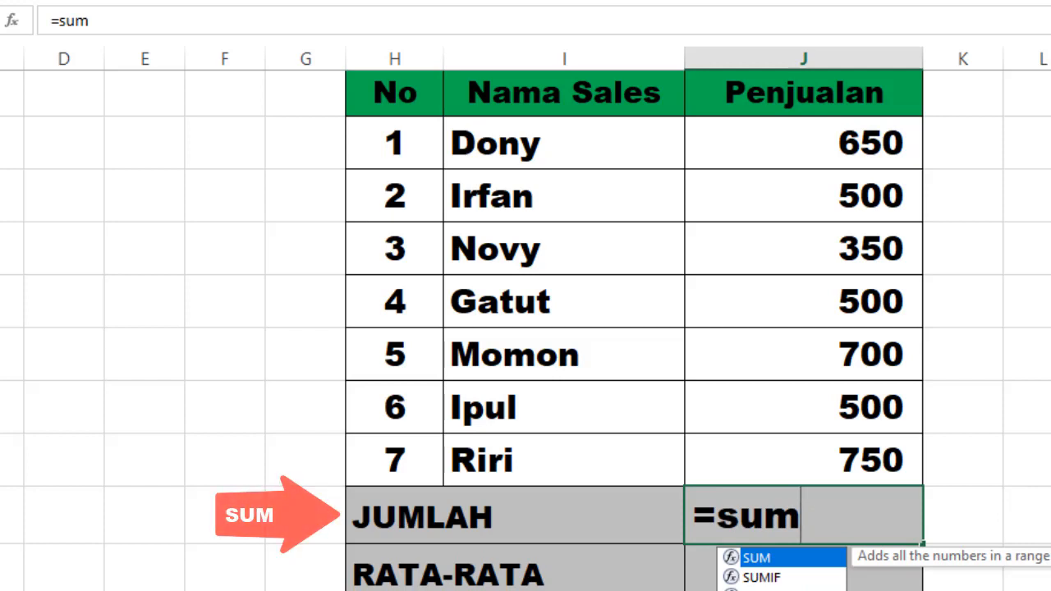
pyautogui.doubleClick(762, 561)
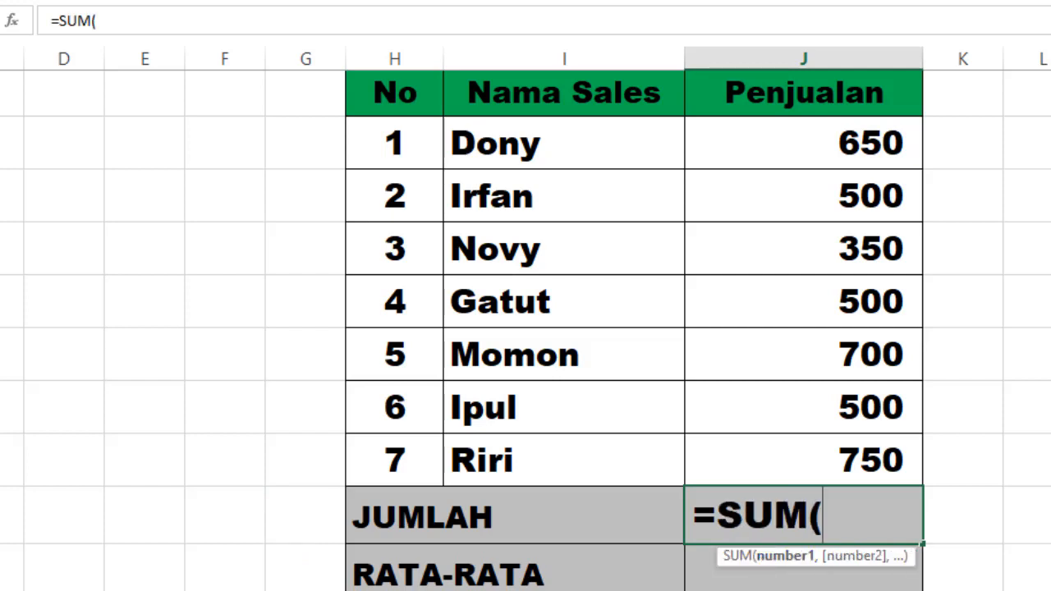
pyautogui.moveTo(849, 141); pyautogui.dragTo(815, 449)
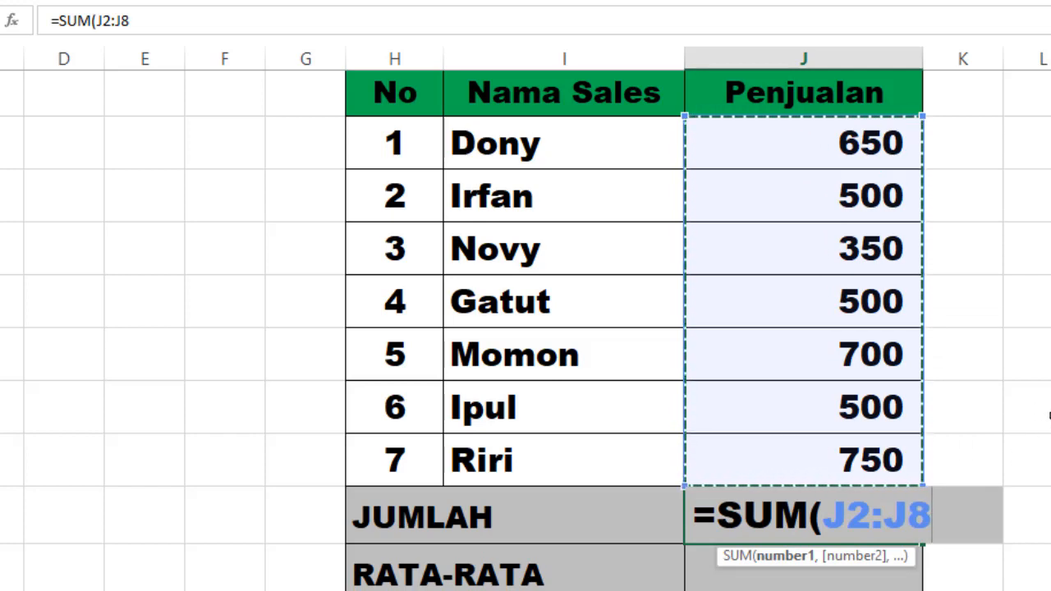
pyautogui.write(')')
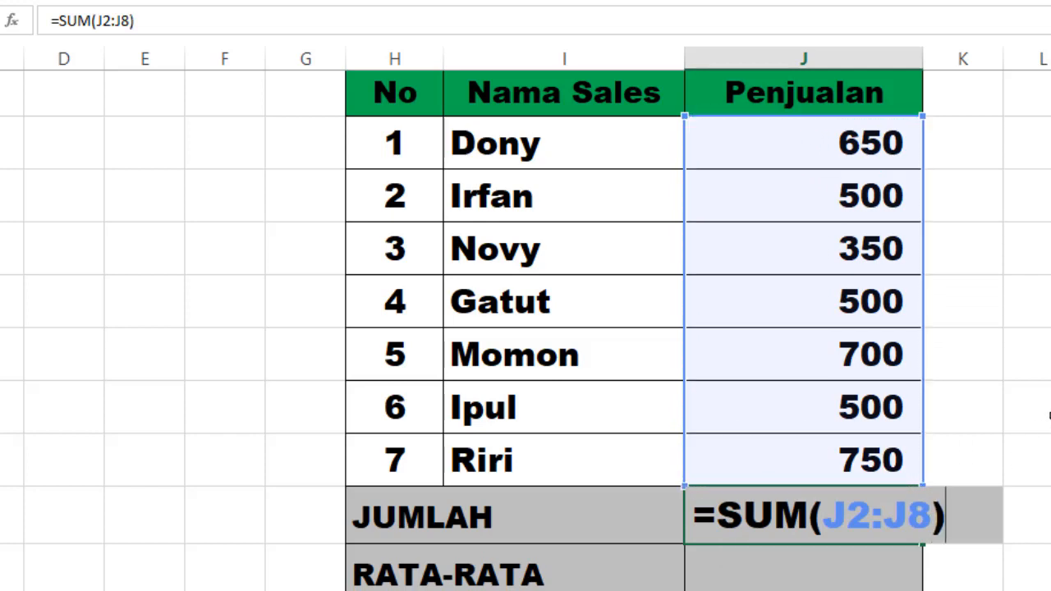
pyautogui.press('Return')
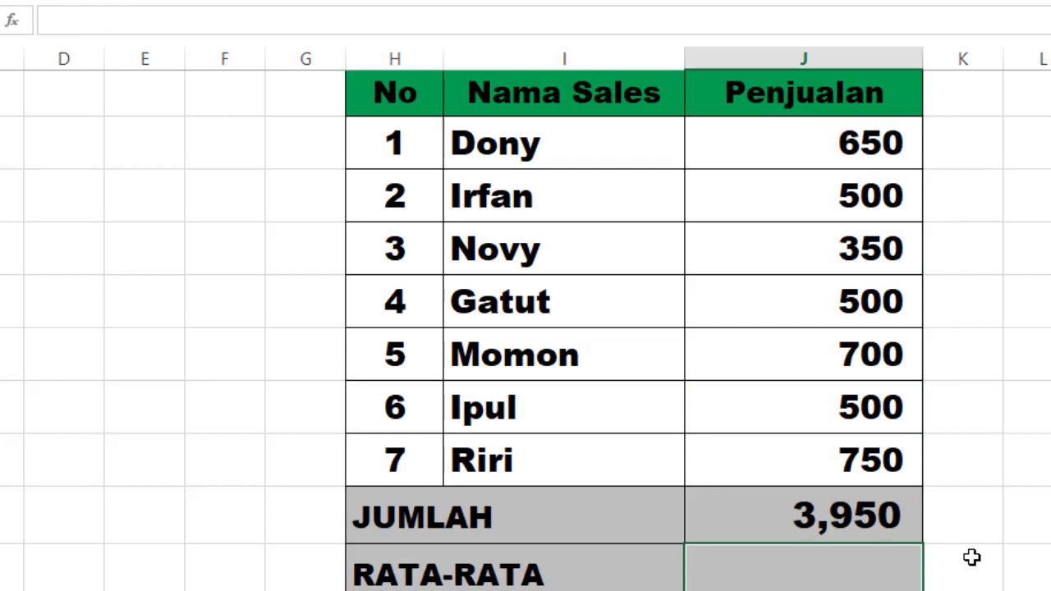
pyautogui.click(818, 518)
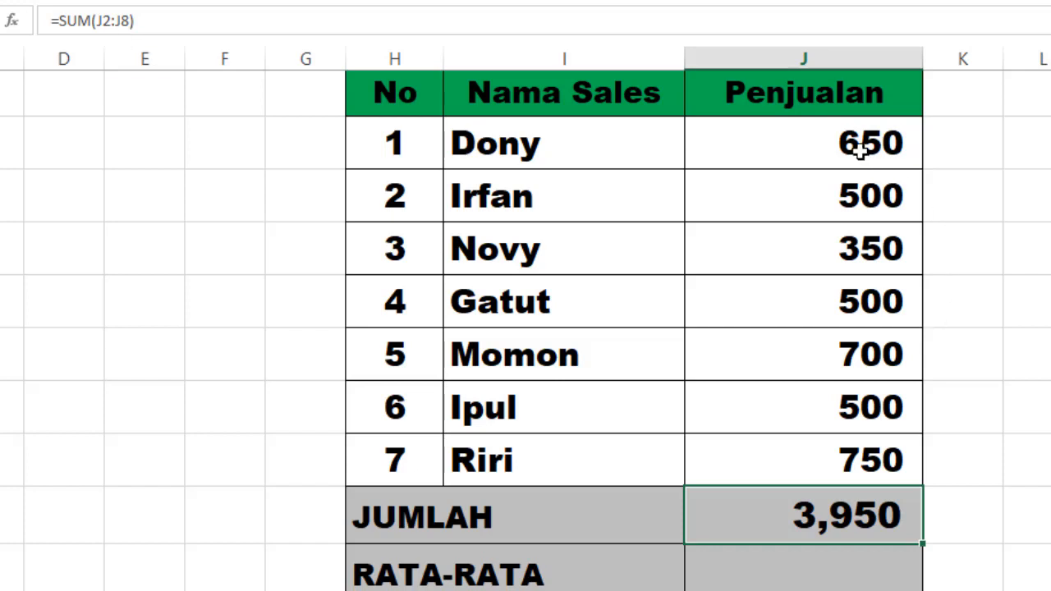
pyautogui.moveTo(859, 143); pyautogui.dragTo(849, 454)
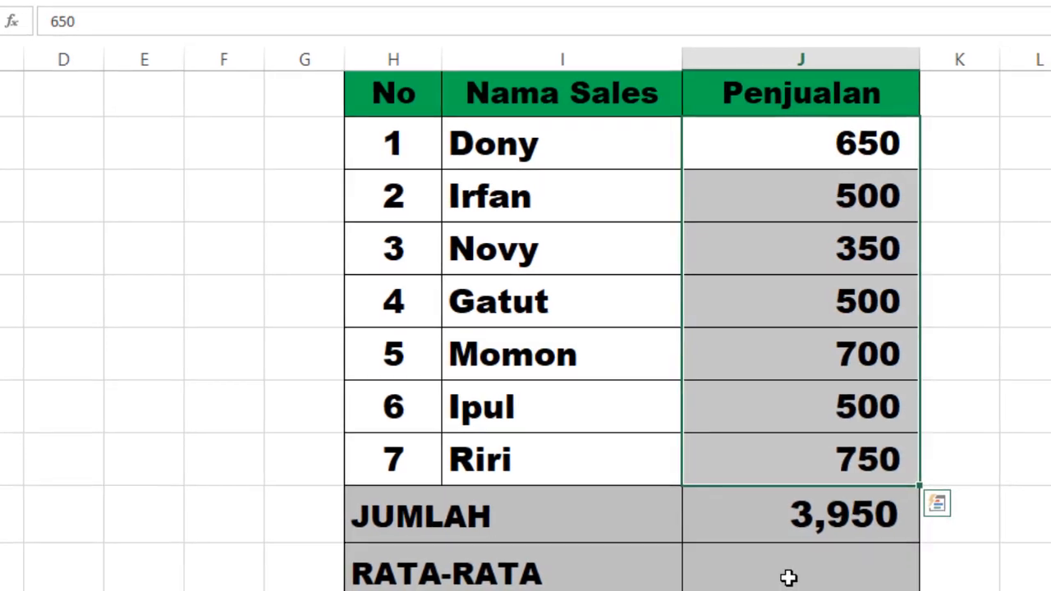
# - Calculate the average of the Penjualan values in the RATA-RATA cell J10 with =AVERAGE(J2:J8)
pyautogui.click(788, 575)
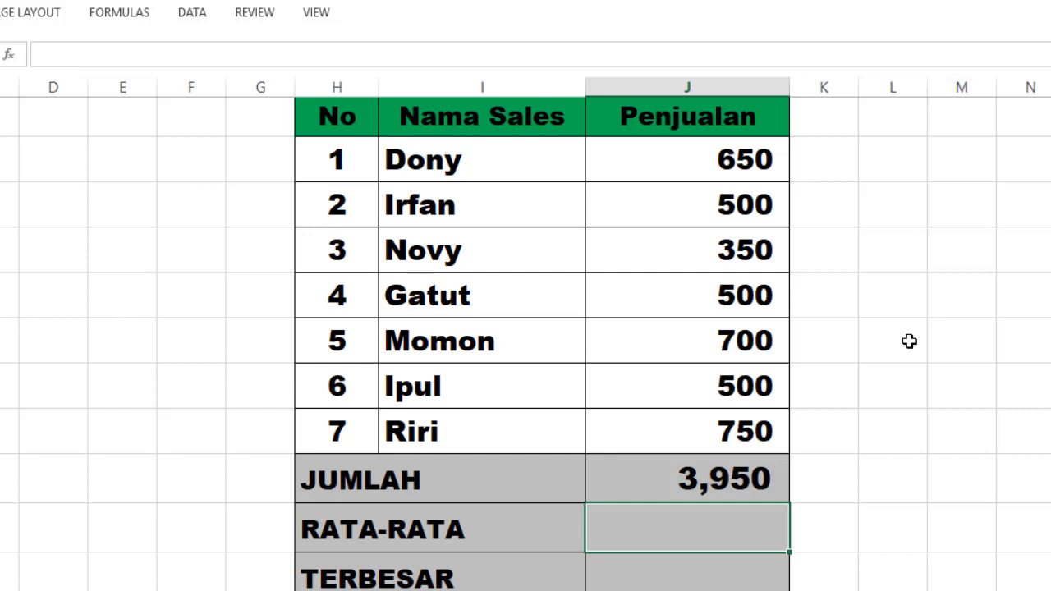
pyautogui.write('=')
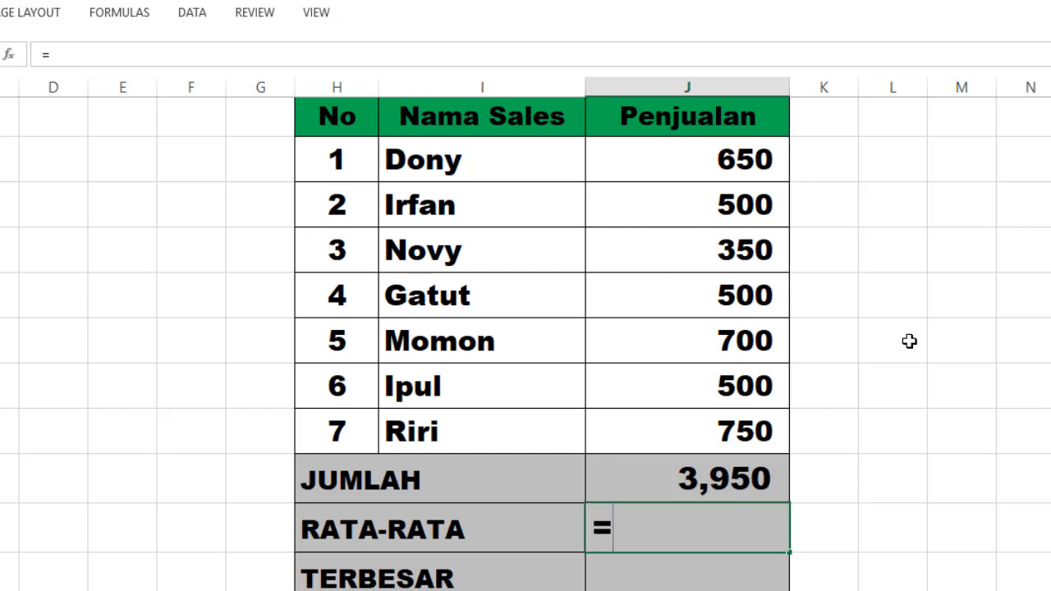
pyautogui.write('ave')
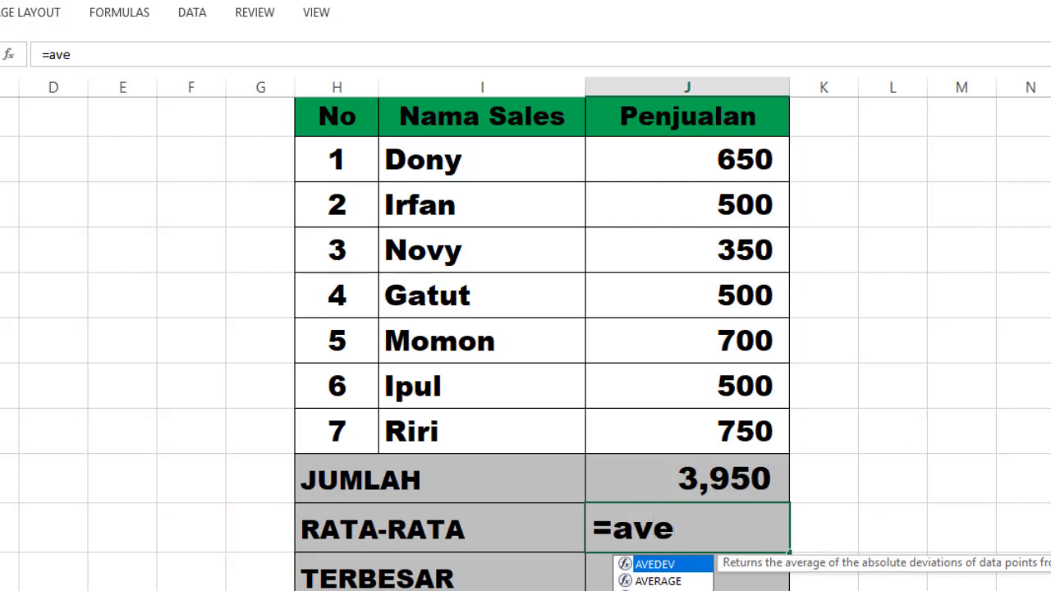
pyautogui.doubleClick(657, 581)
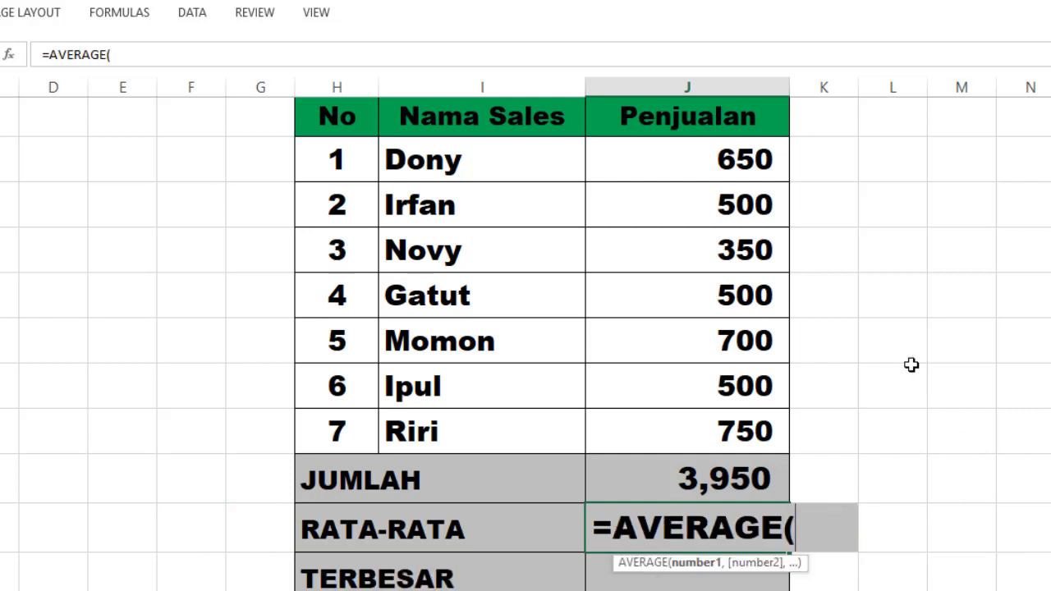
pyautogui.moveTo(729, 165); pyautogui.dragTo(717, 428)
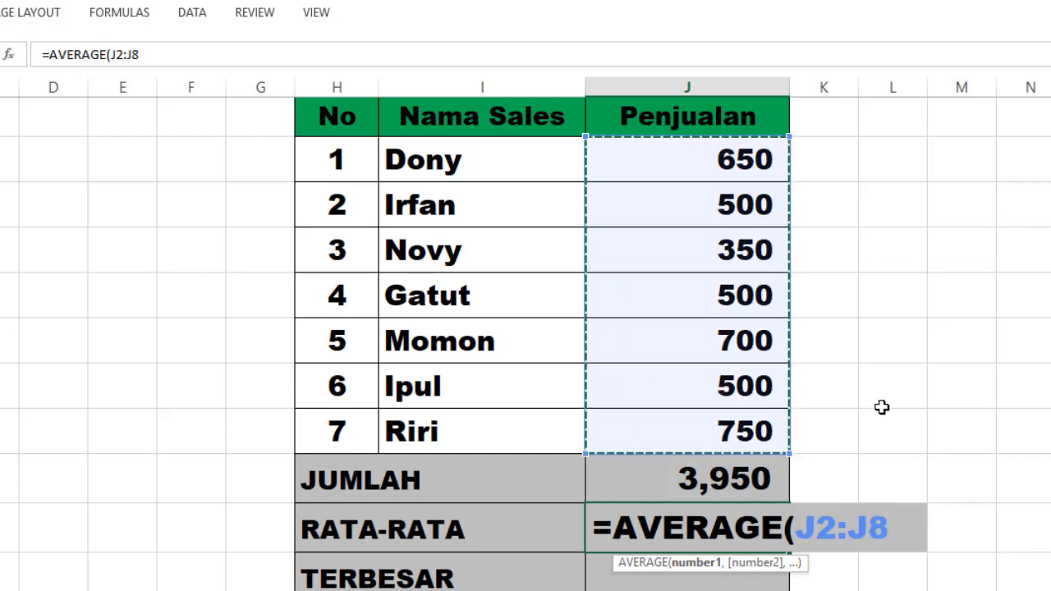
pyautogui.write(')')
pyautogui.press('Return')
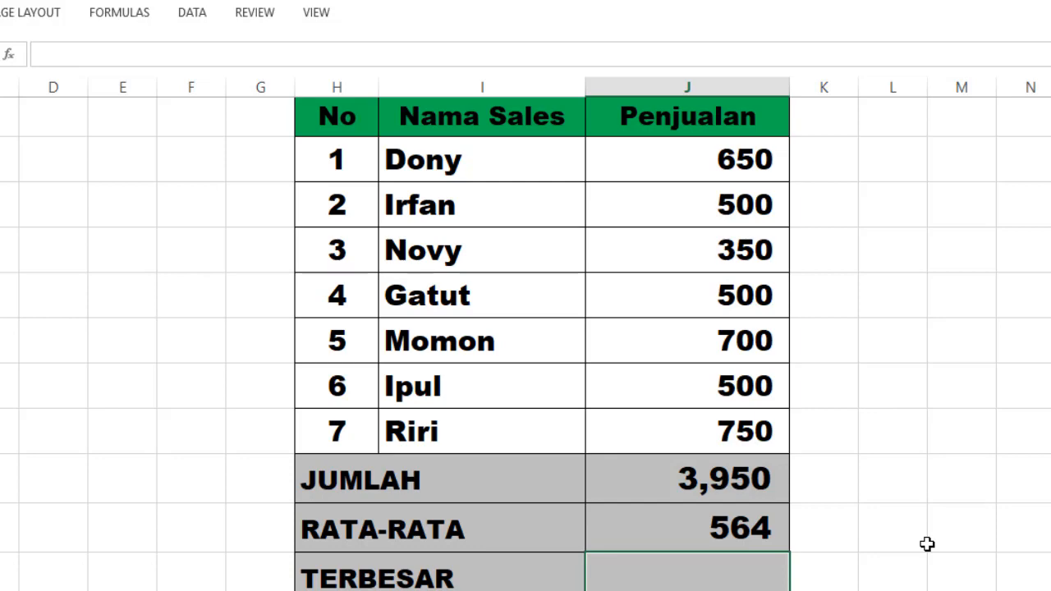
# - Find the largest Penjualan value in the TERBESAR cell J11 with =MAX(J2:J8) and check it against the sales list
pyautogui.write('=')
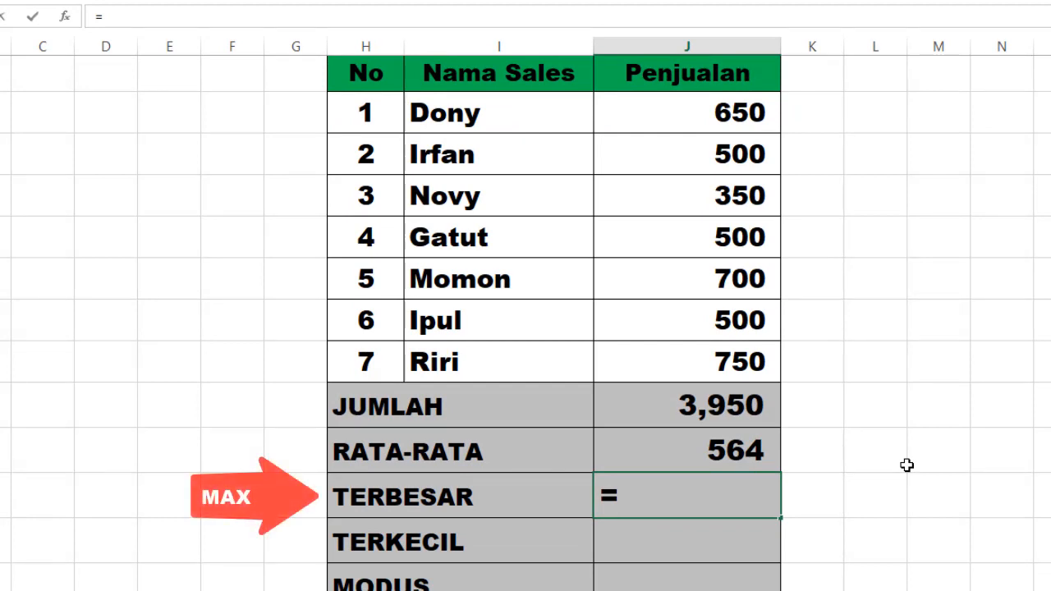
pyautogui.write('max')
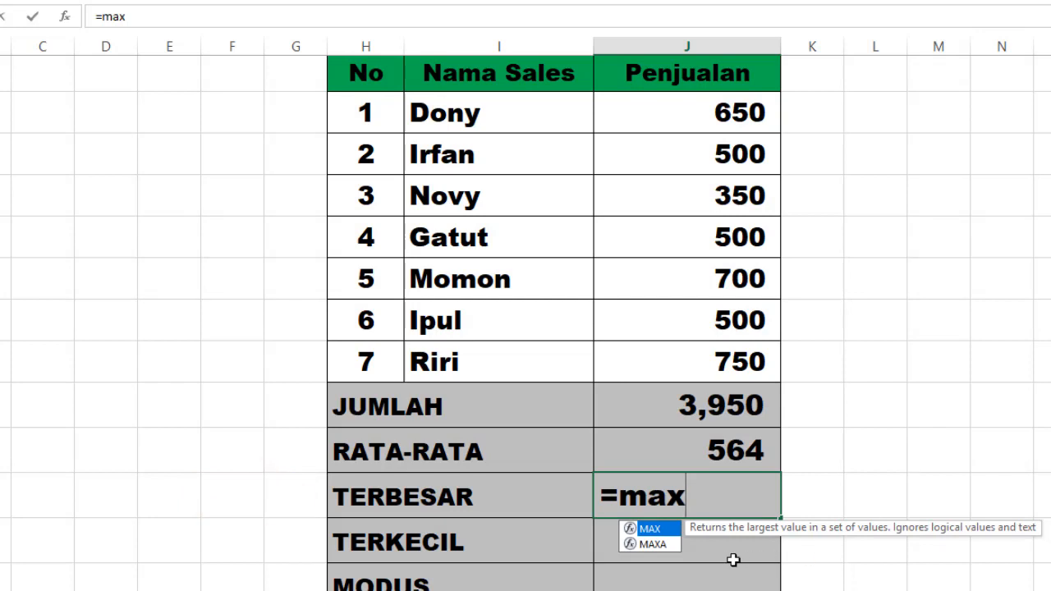
pyautogui.doubleClick(648, 530)
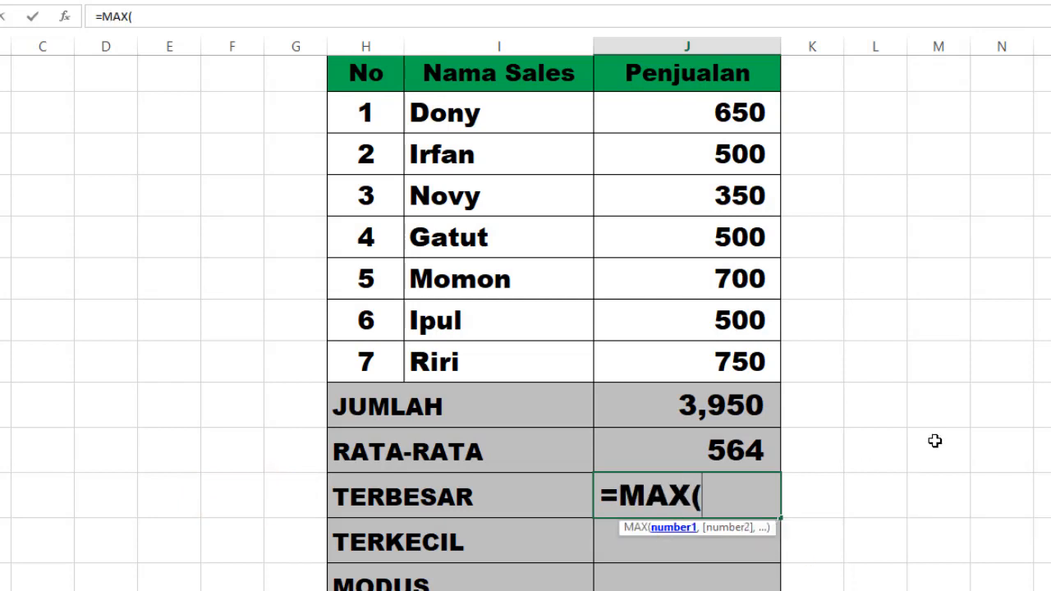
pyautogui.moveTo(717, 112); pyautogui.dragTo(717, 361)
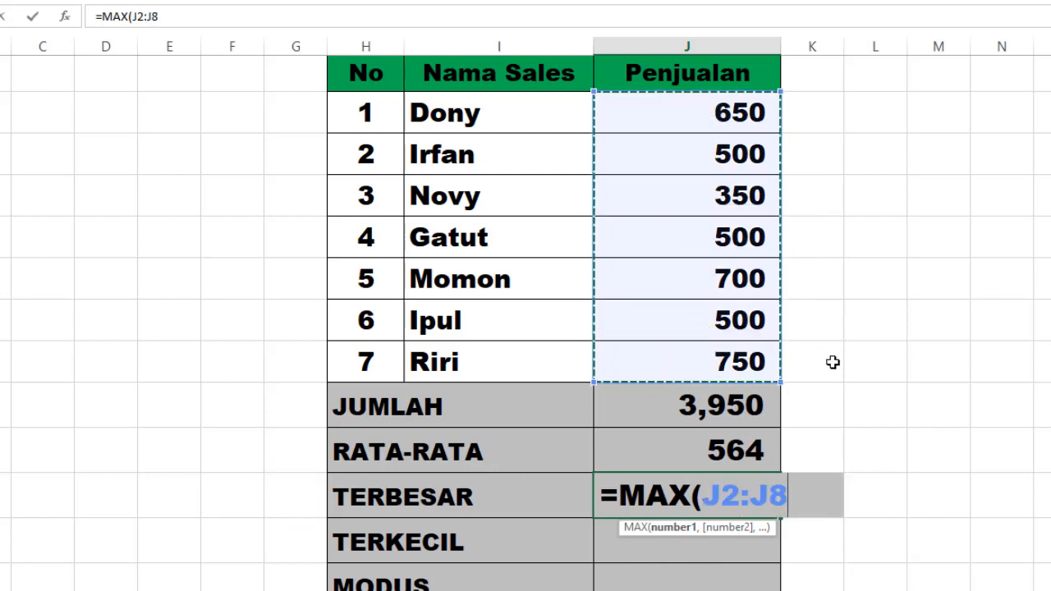
pyautogui.write(')')
pyautogui.press('Return')
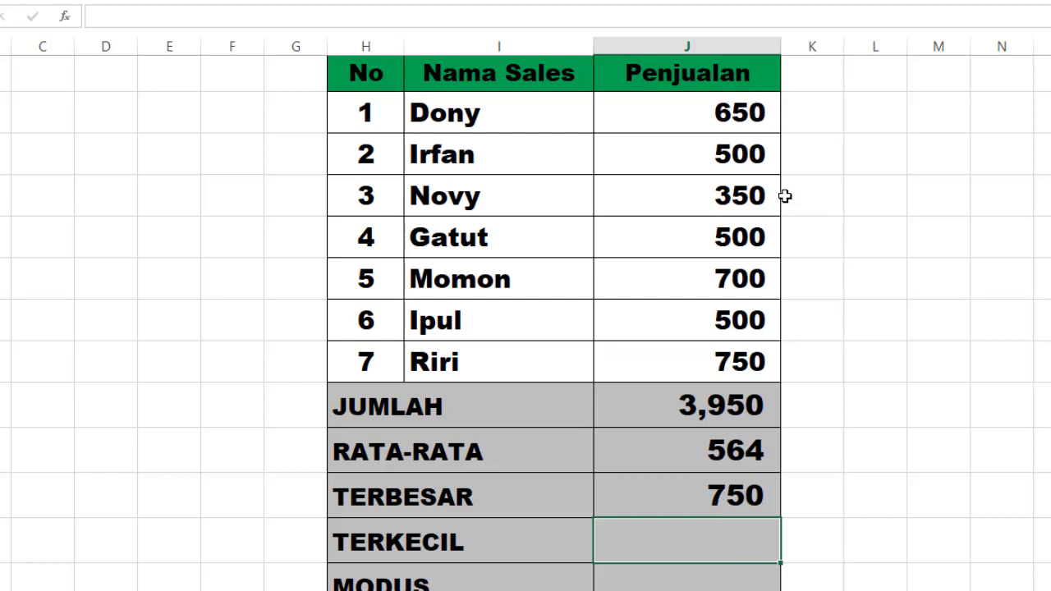
pyautogui.moveTo(711, 113); pyautogui.dragTo(733, 364)
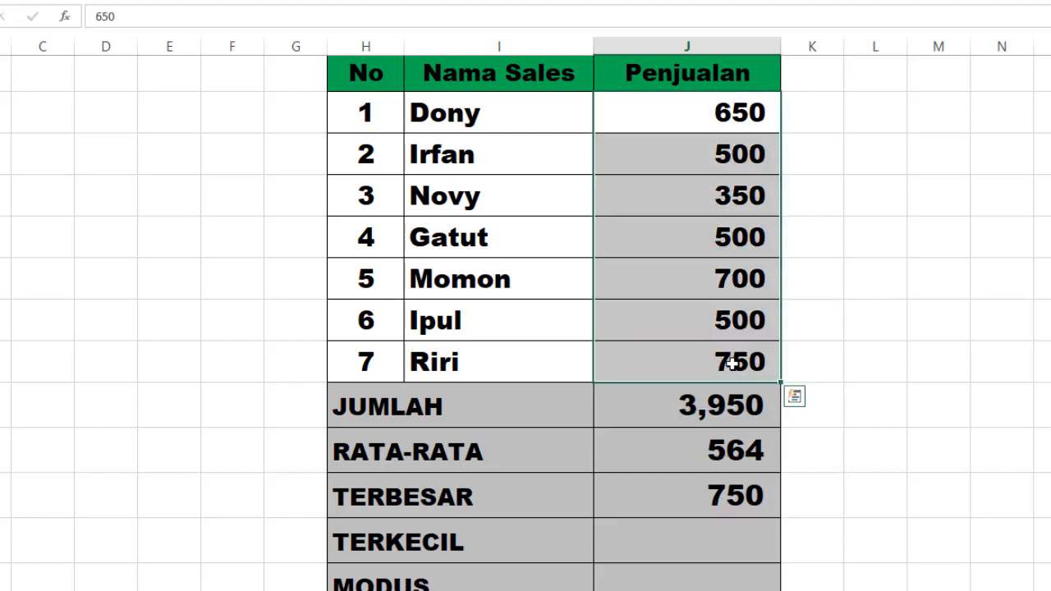
pyautogui.click(733, 362)
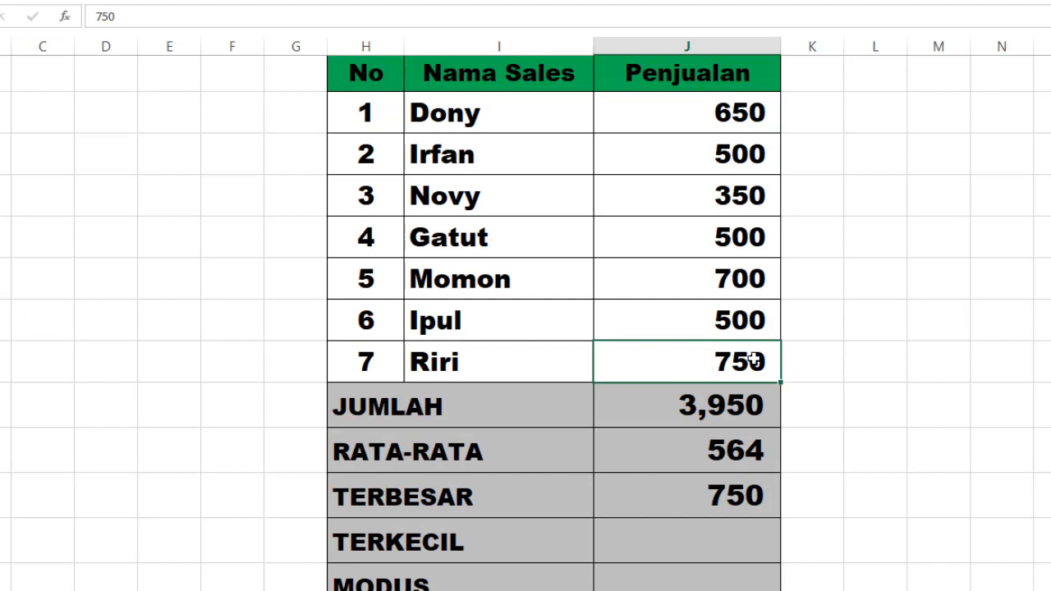
# - Find the smallest Penjualan value in the TERKECIL cell J12 with the formula =MIN(J2:J8)
pyautogui.click(669, 542)
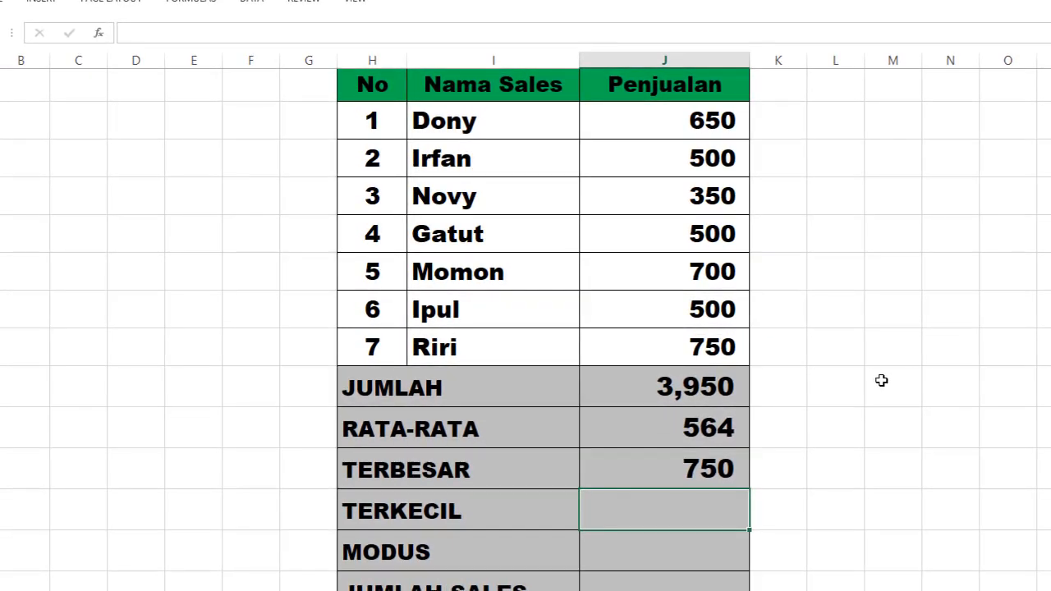
pyautogui.write('=')
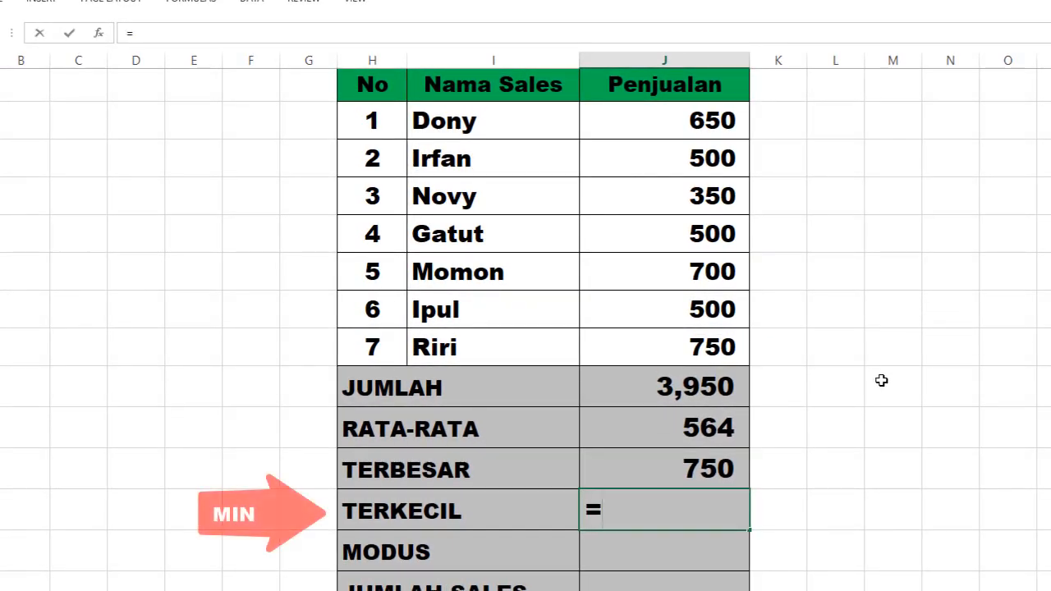
pyautogui.write('min')
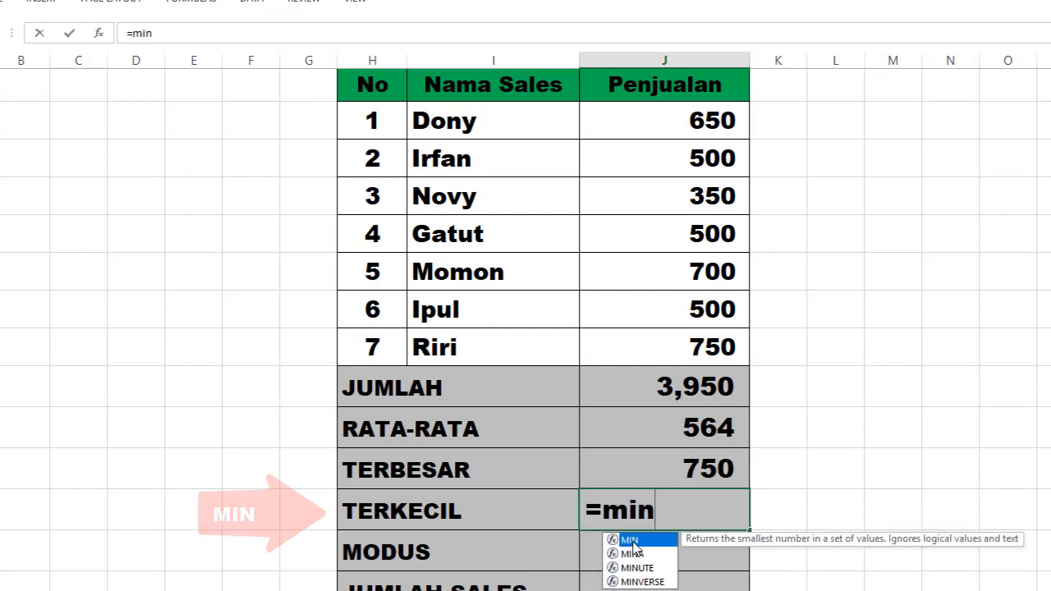
pyautogui.press('Tab')
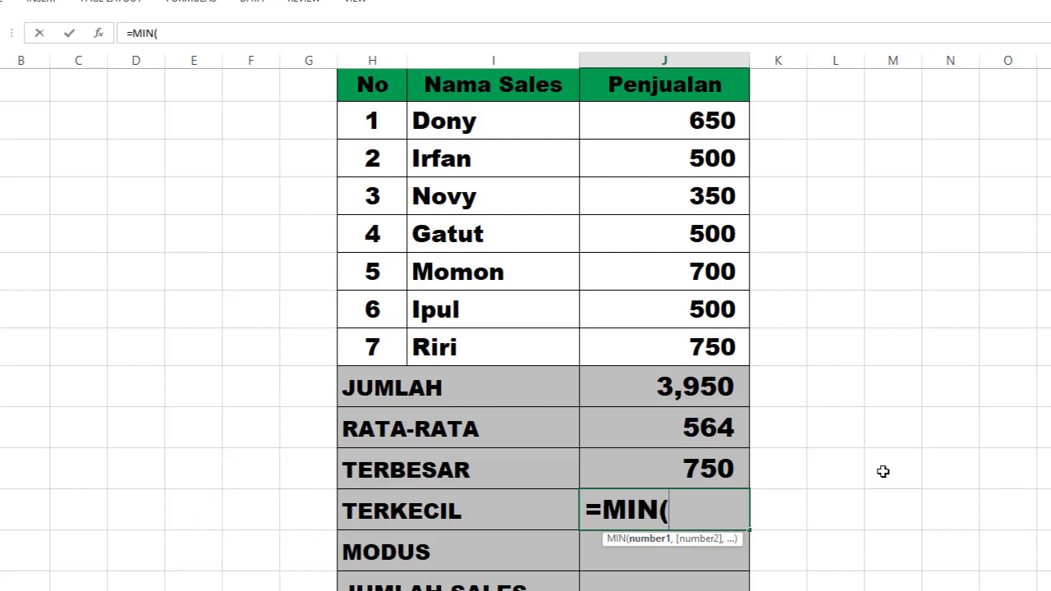
pyautogui.moveTo(697, 121); pyautogui.dragTo(673, 337)
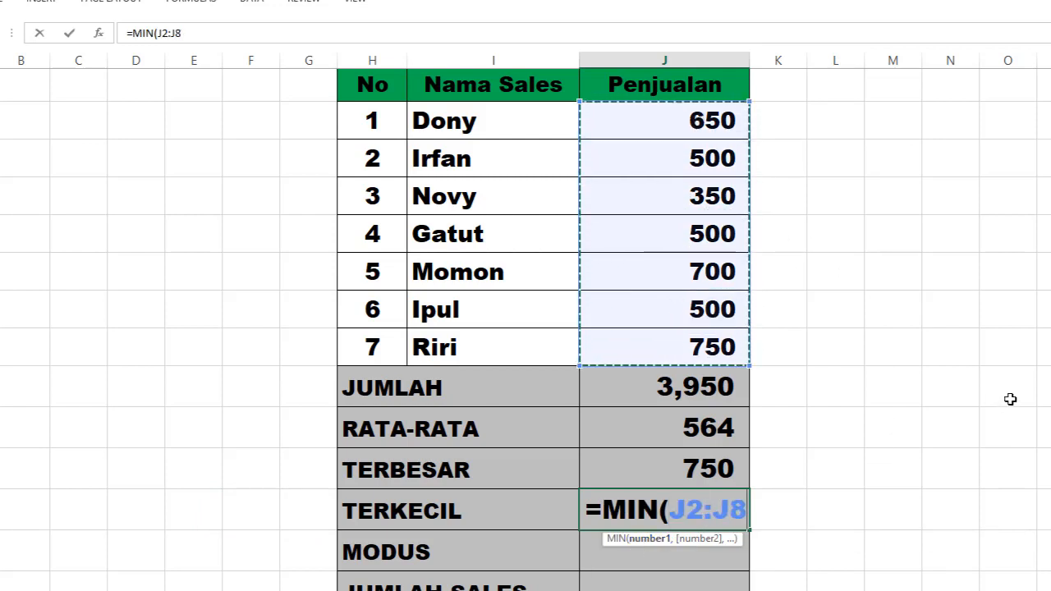
pyautogui.write(')')
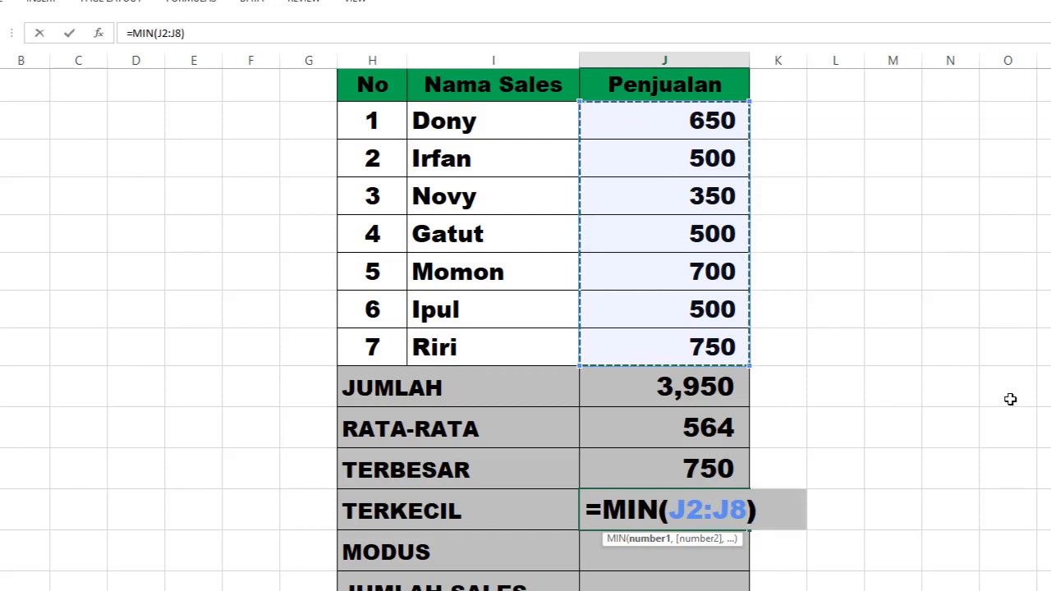
pyautogui.press('Return')
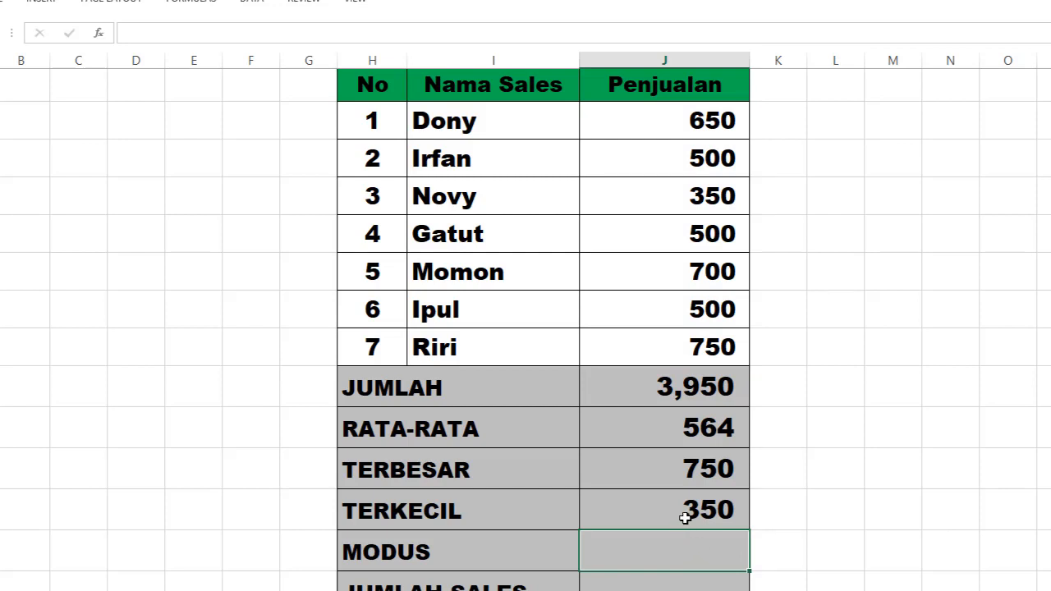
# - Check the TERKECIL result against the Penjualan values in J2:J8 and locate the matching sale
pyautogui.moveTo(692, 117); pyautogui.dragTo(657, 347)
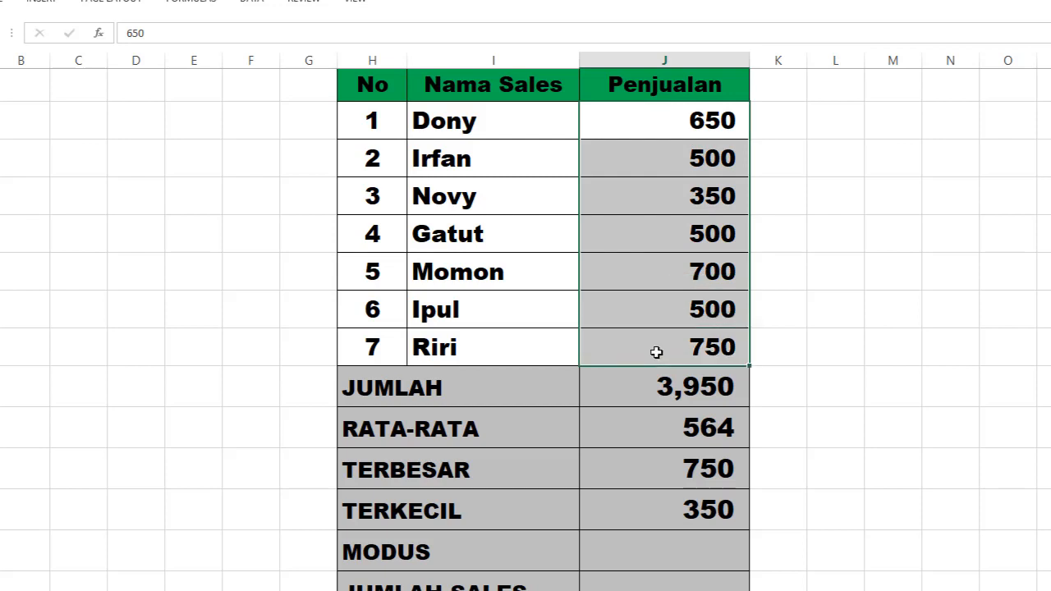
pyautogui.click(729, 202)
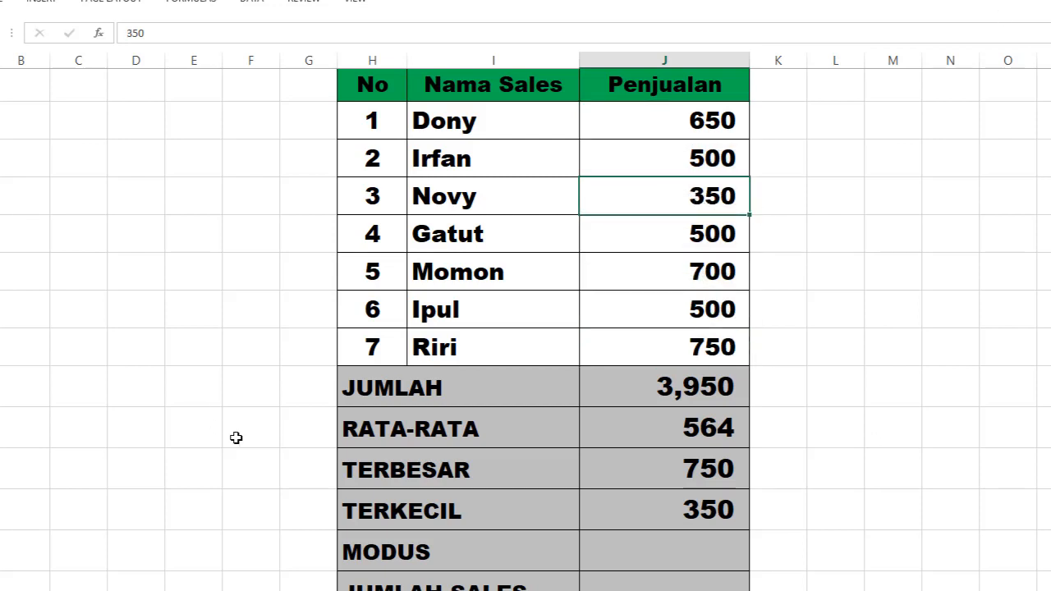
# - Calculate the mode of the Penjualan values in the MODUS cell J13 with =MODE(J2:J8) and check it against the sales list
pyautogui.click(631, 558)
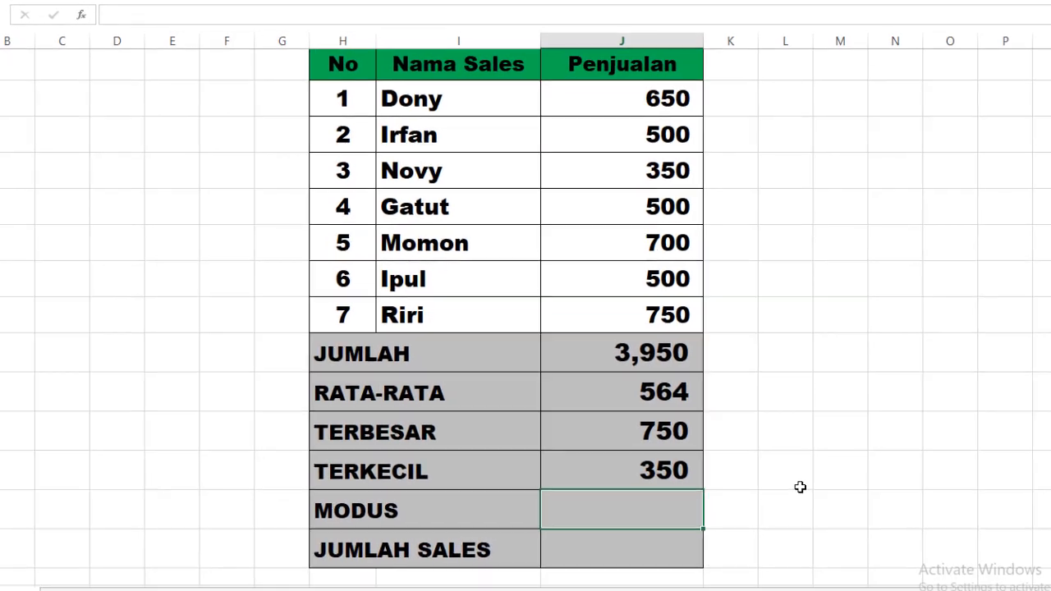
pyautogui.write('=')
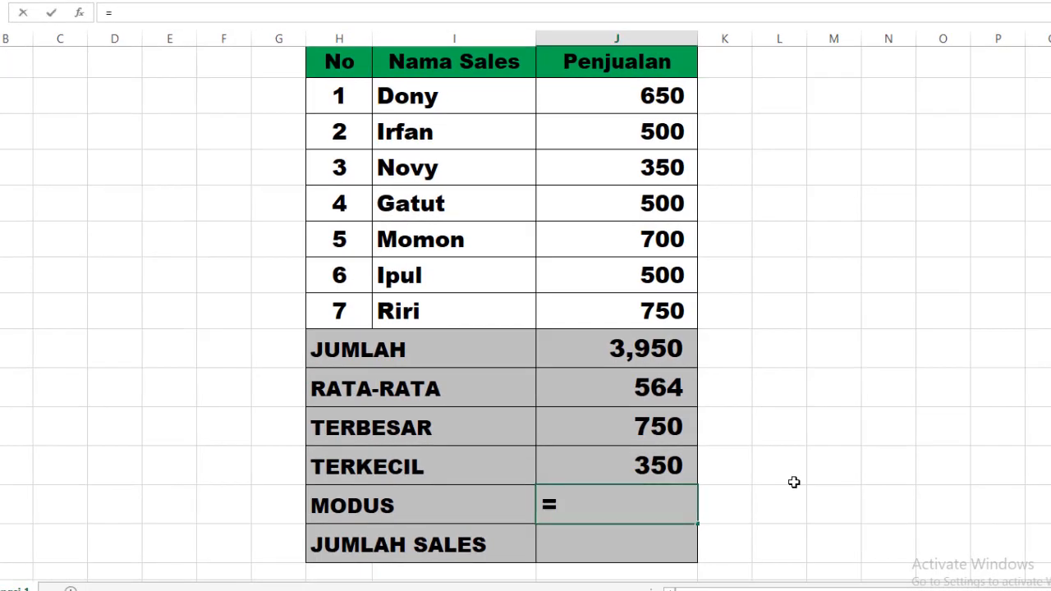
pyautogui.write('mode')
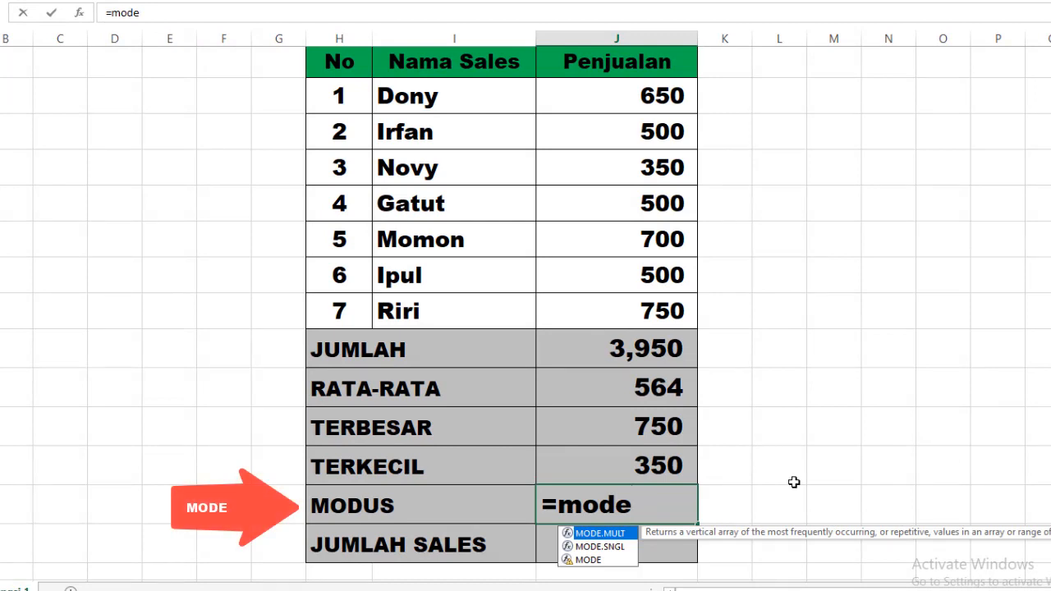
pyautogui.doubleClick(589, 560)
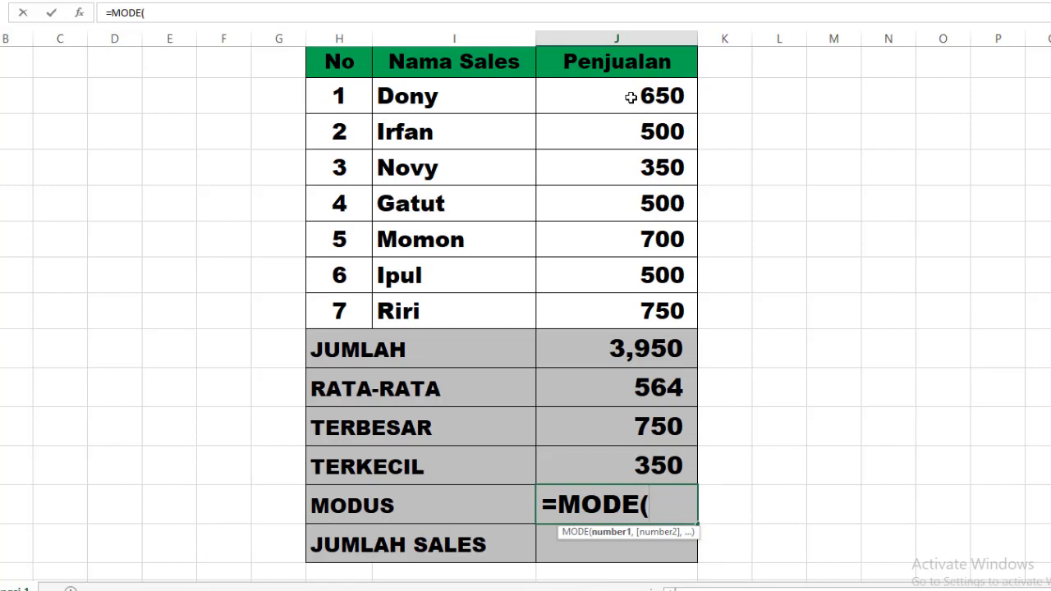
pyautogui.moveTo(631, 102); pyautogui.dragTo(627, 304)
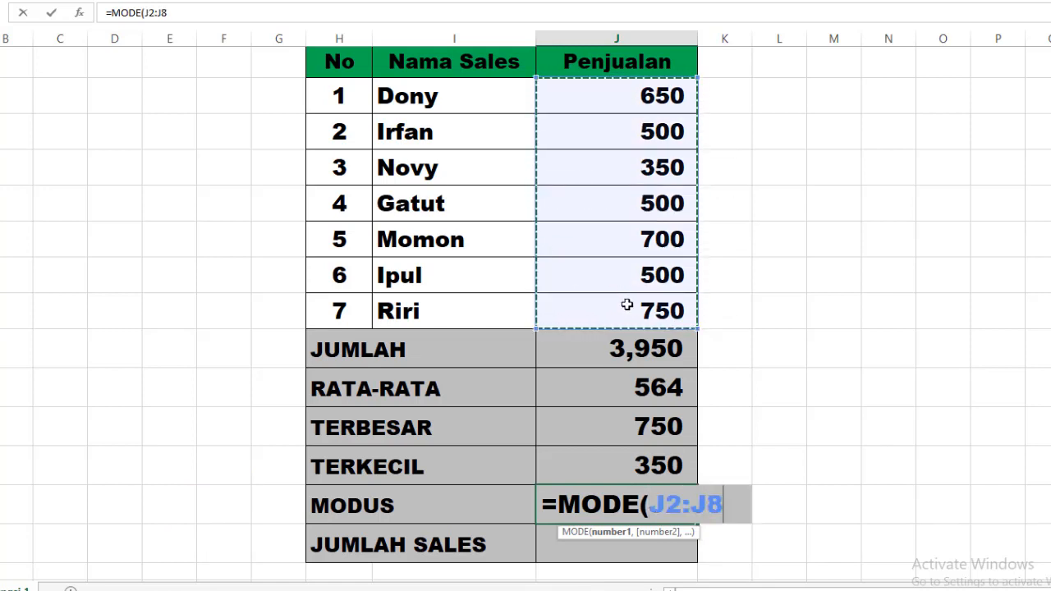
pyautogui.write(')')
pyautogui.press('Return')
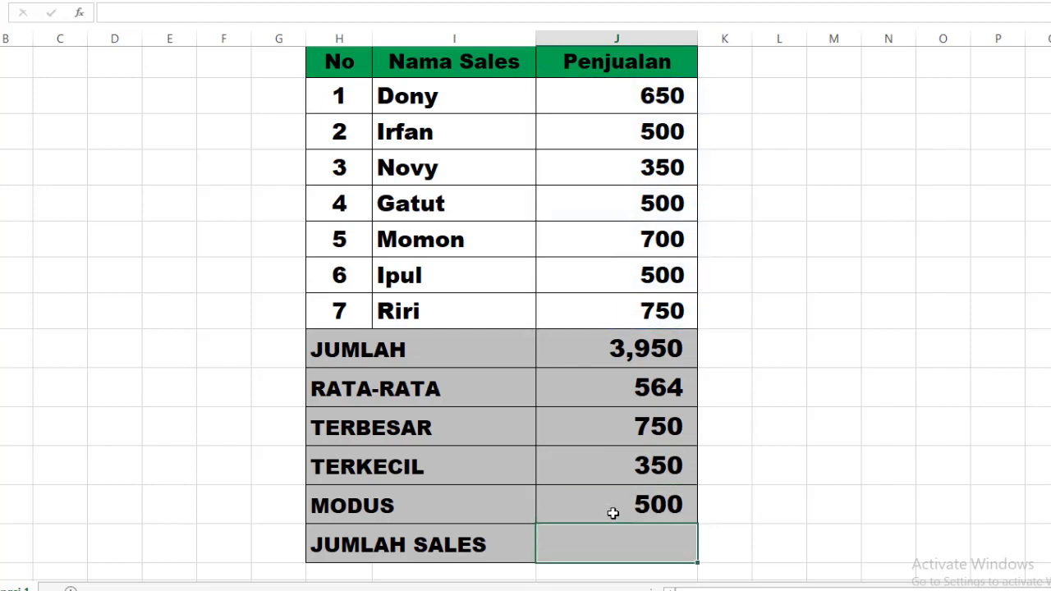
pyautogui.moveTo(649, 92); pyautogui.dragTo(646, 311)
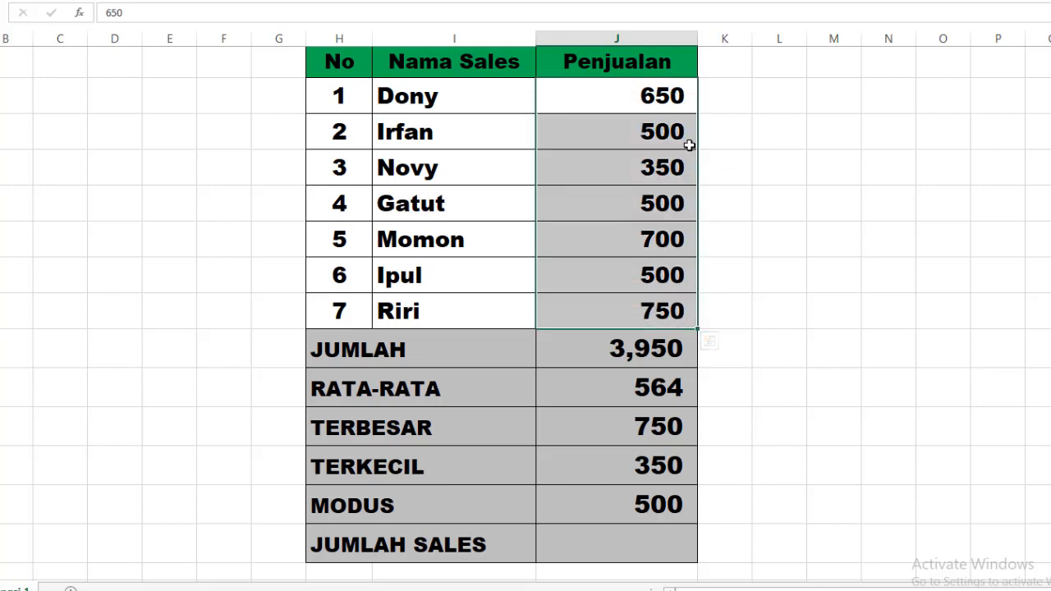
pyautogui.click(653, 133)
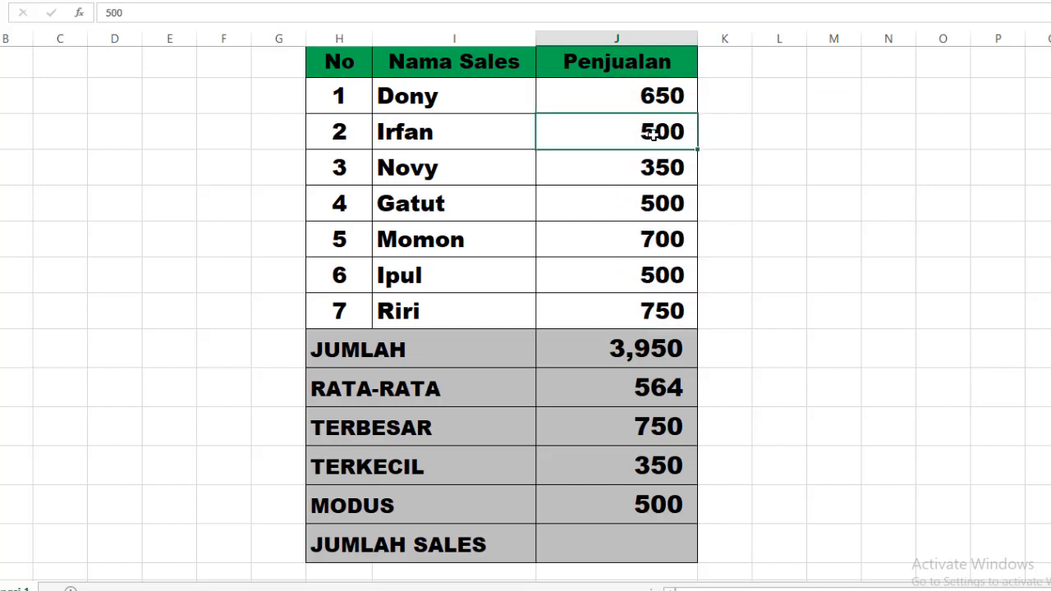
pyautogui.click(663, 204)
pyautogui.click(663, 277)
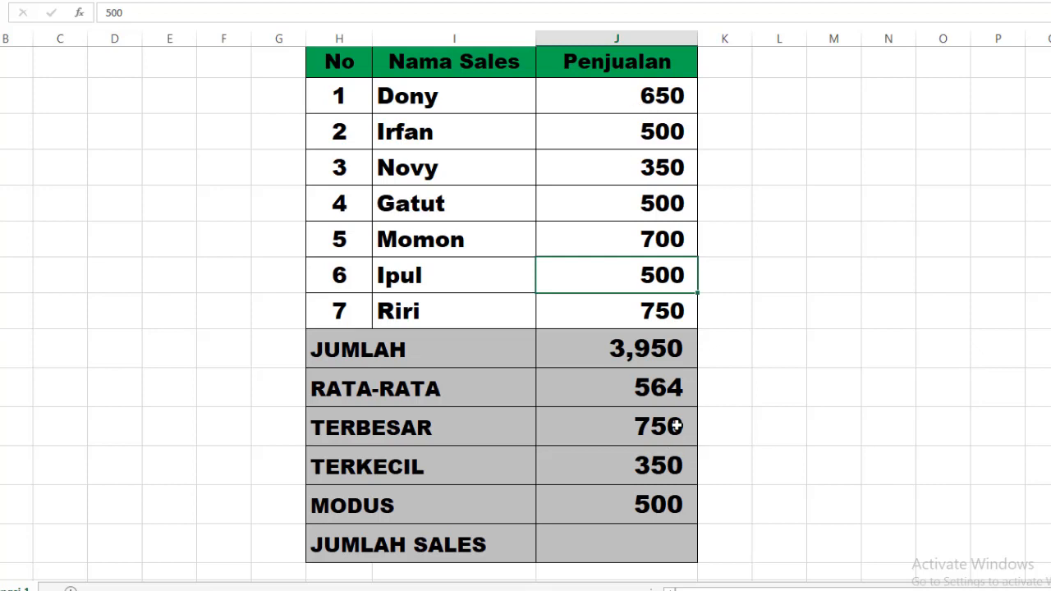
# - Count the sales staff in the JUMLAH SALES cell J14 with the formula =COUNT(J2:J8)
pyautogui.click(593, 548)
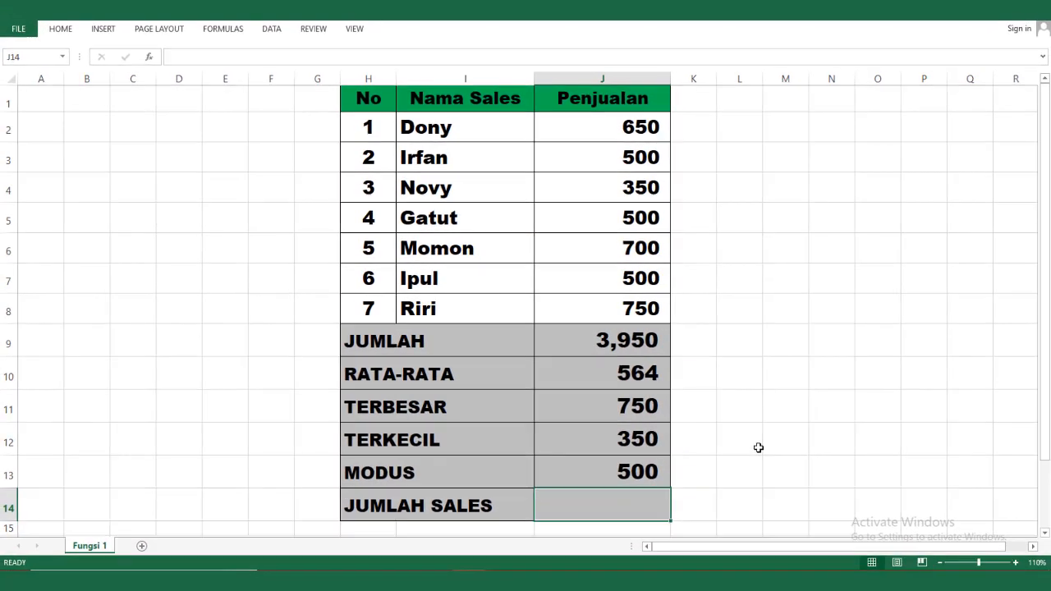
pyautogui.write('=')
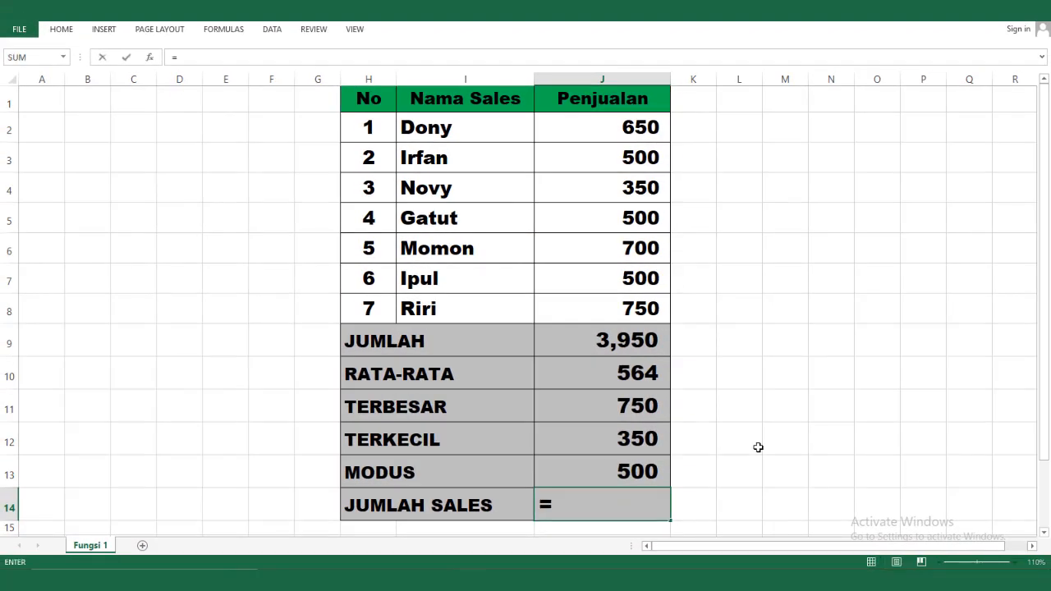
pyautogui.write('cou')
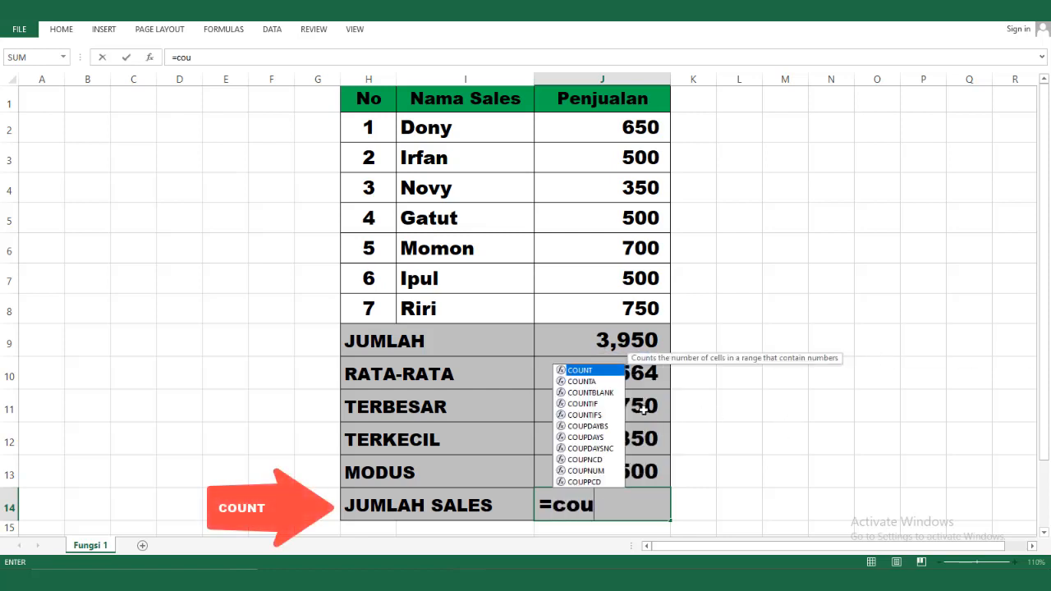
pyautogui.doubleClick(582, 372)
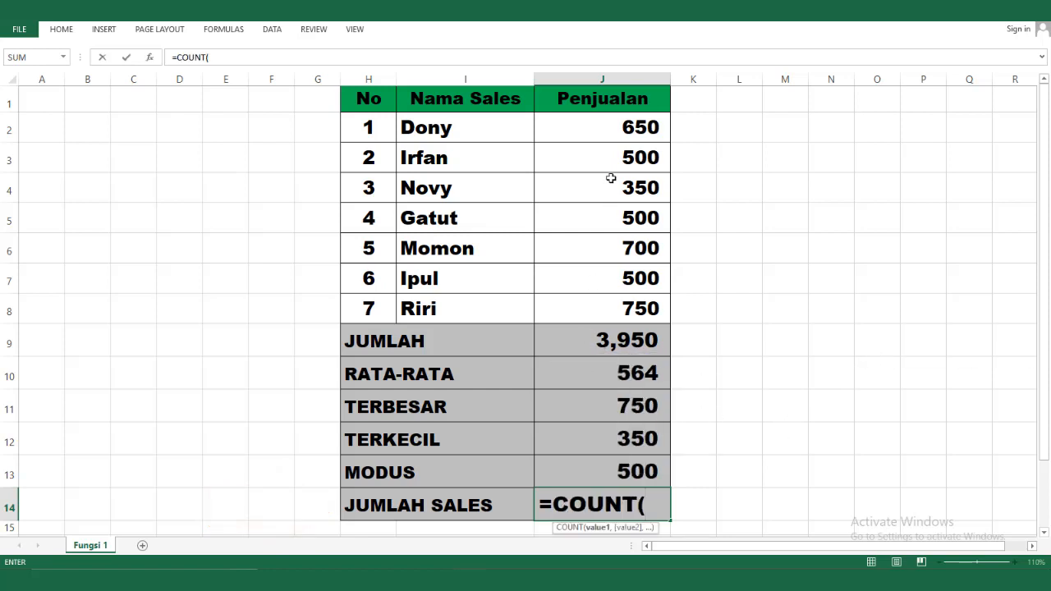
pyautogui.moveTo(610, 127); pyautogui.dragTo(600, 309)
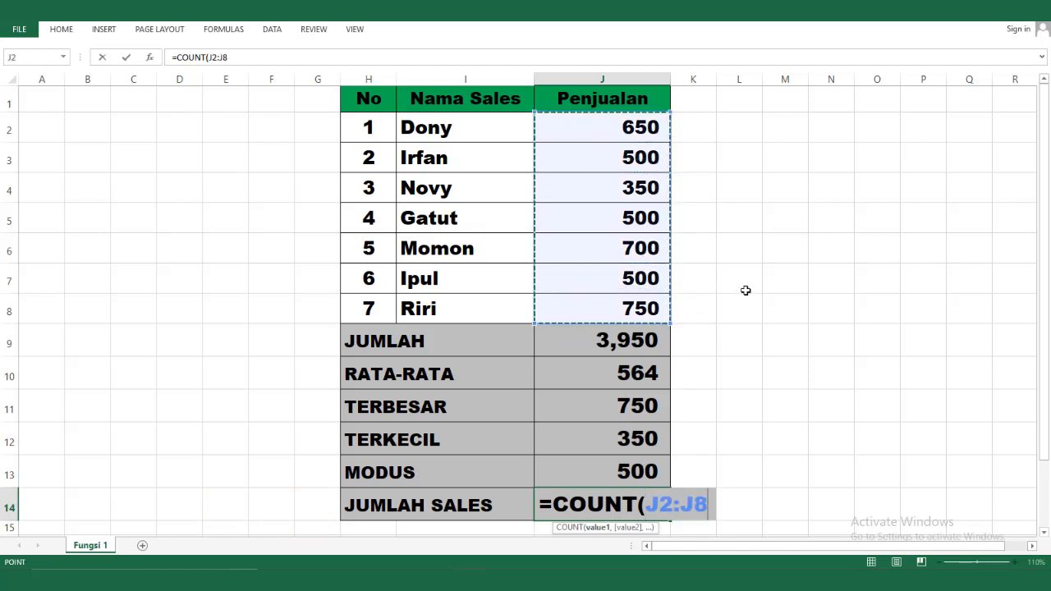
pyautogui.write(')')
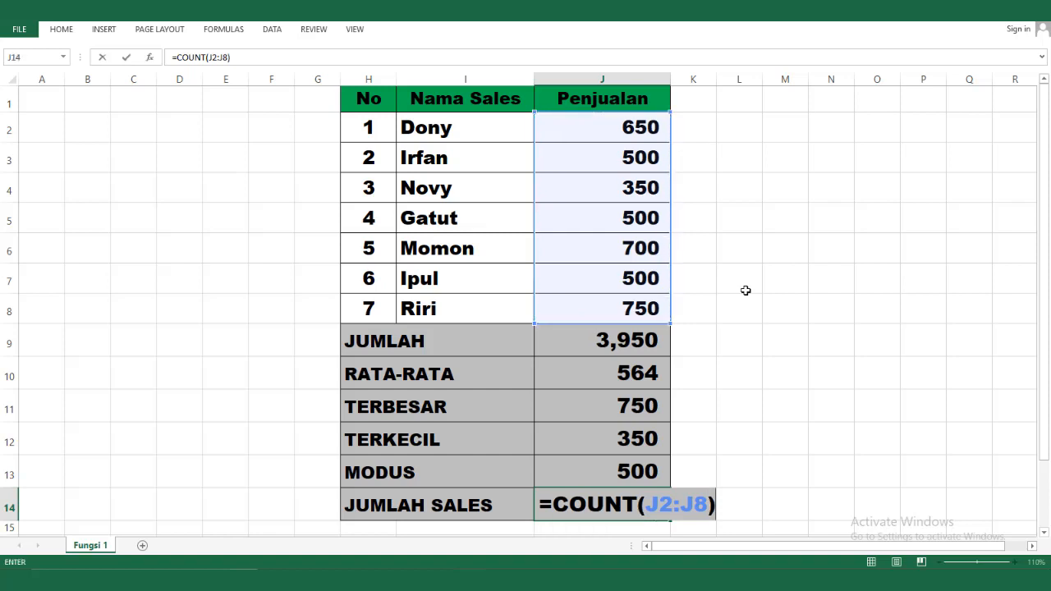
pyautogui.press('Return')
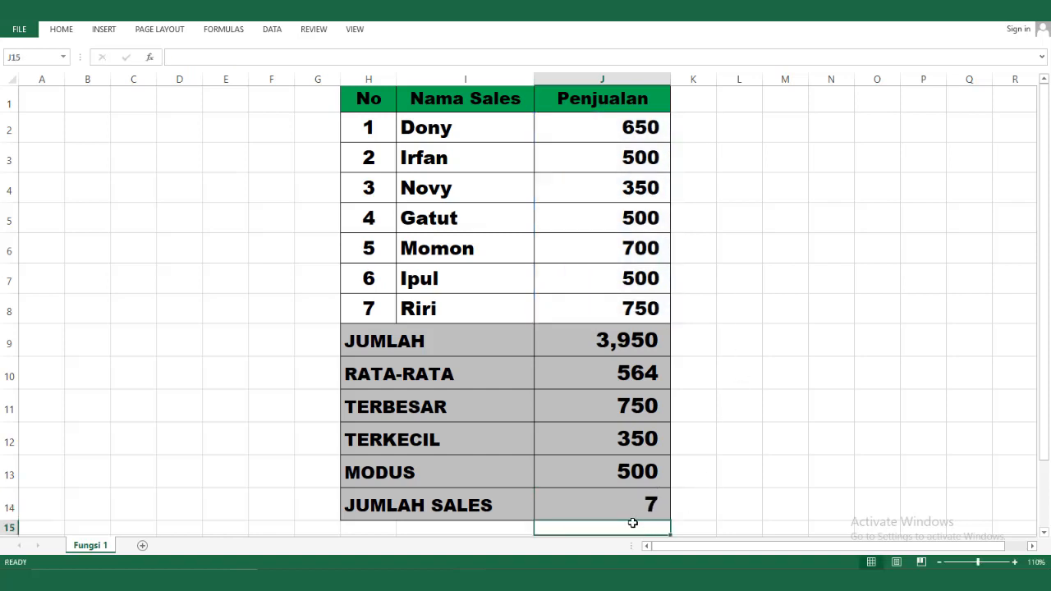
# - Compare the JUMLAH SALES and JUMLAH results with the quick average, count and sum of the selected Penjualan range J2:J8
pyautogui.click(613, 507)
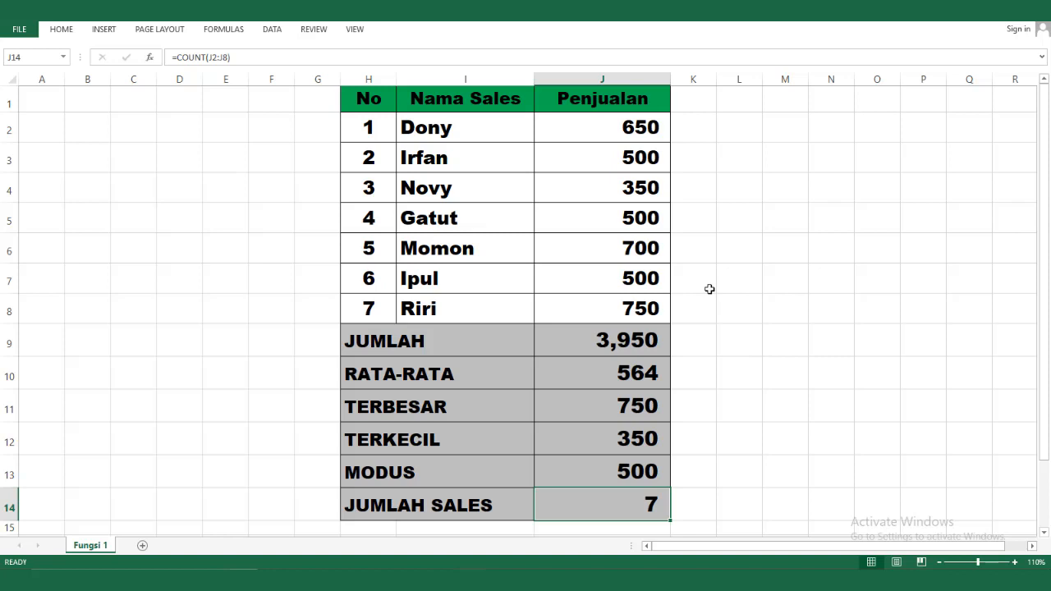
pyautogui.moveTo(630, 131); pyautogui.dragTo(619, 304)
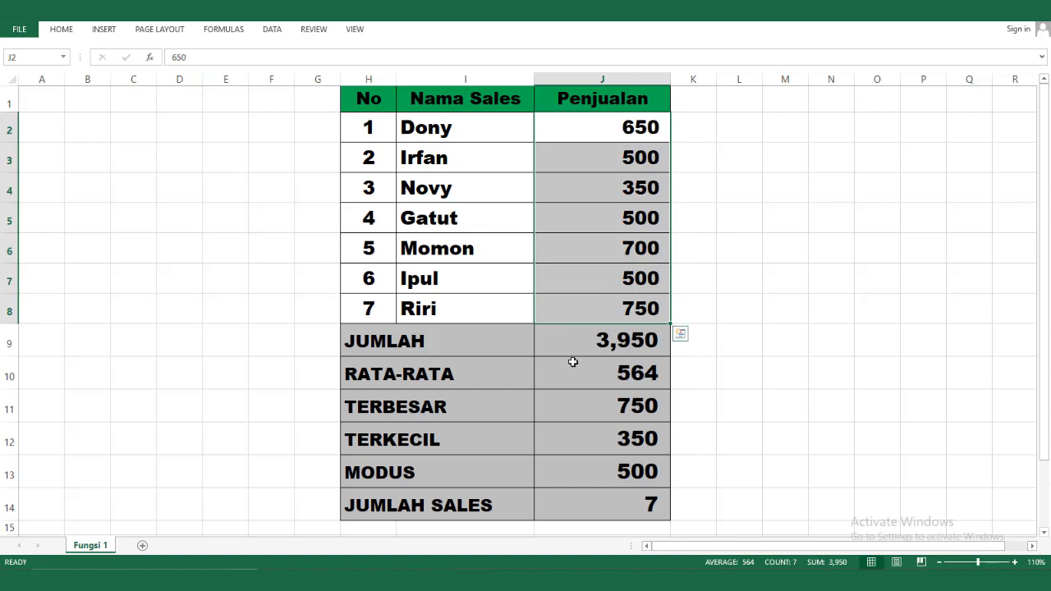
pyautogui.click(553, 345)
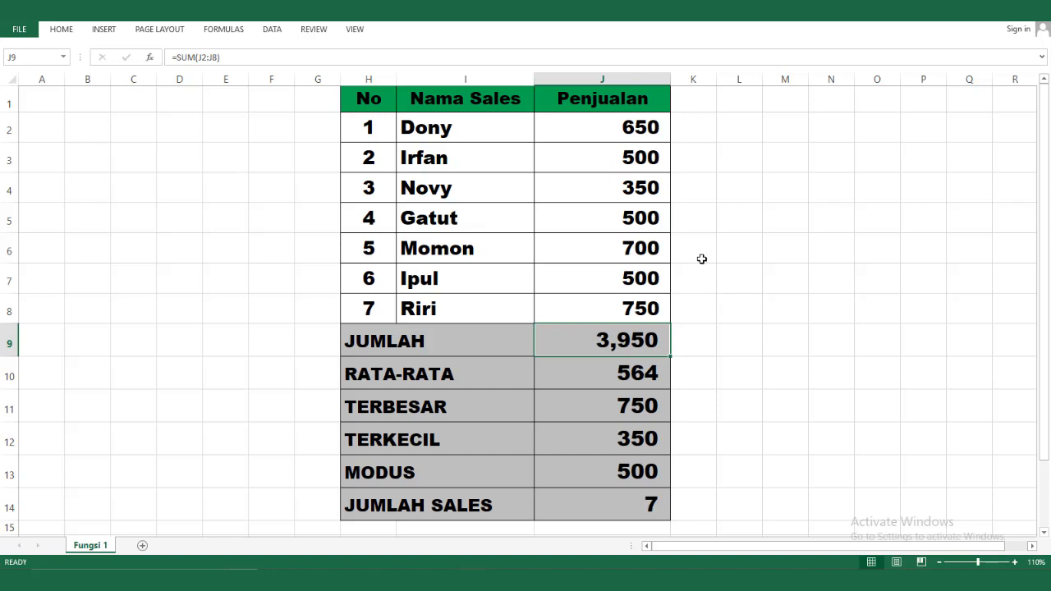
pyautogui.moveTo(607, 126); pyautogui.dragTo(602, 309)
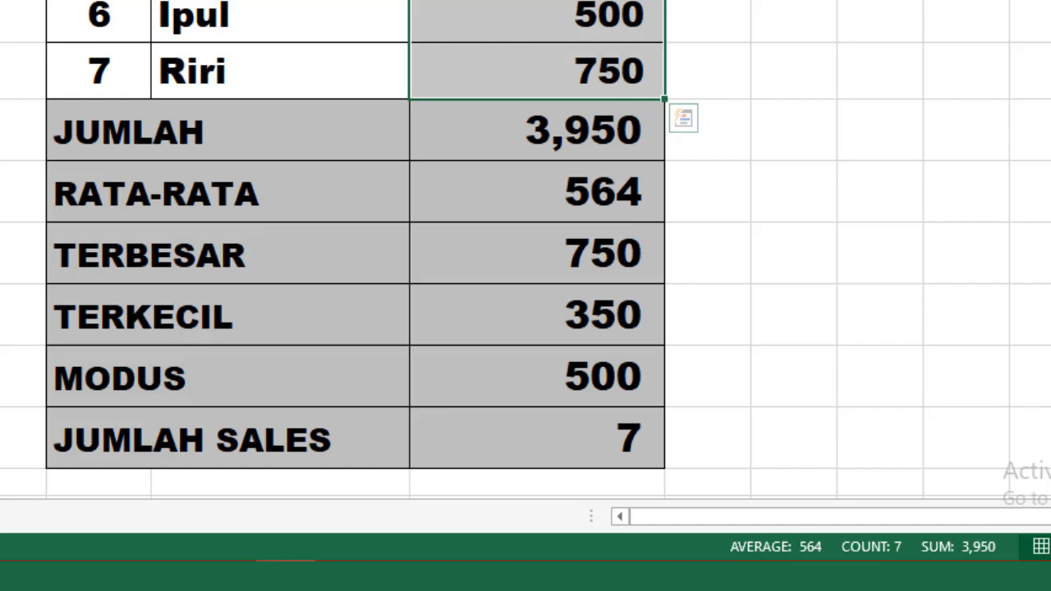
pyautogui.moveTo(566, 0); pyautogui.dragTo(566, 52)
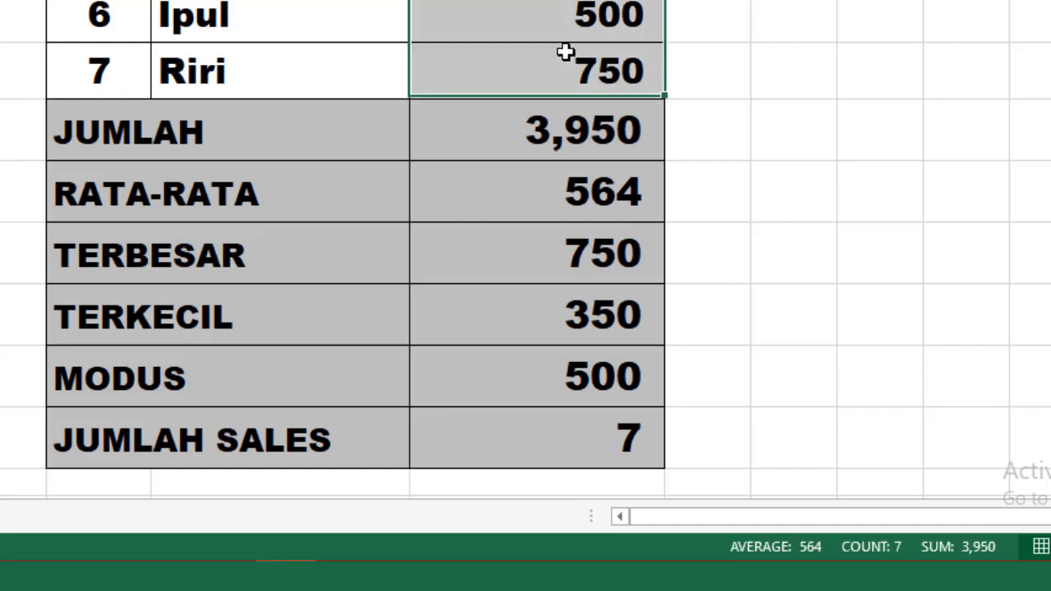